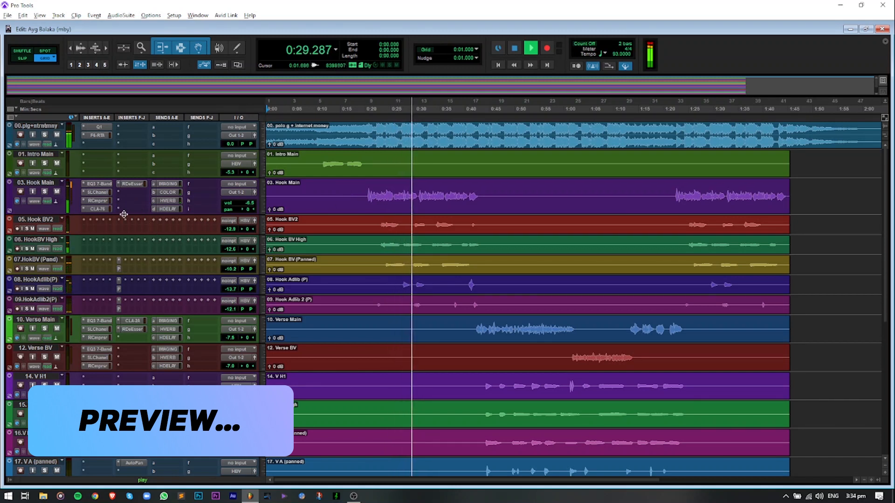
# Step: Increase the height of the 03. Hook Main track to show its fifth insert, and check its CLA-2A compressor
pyautogui.moveTo(123, 216); pyautogui.dragTo(124, 221)
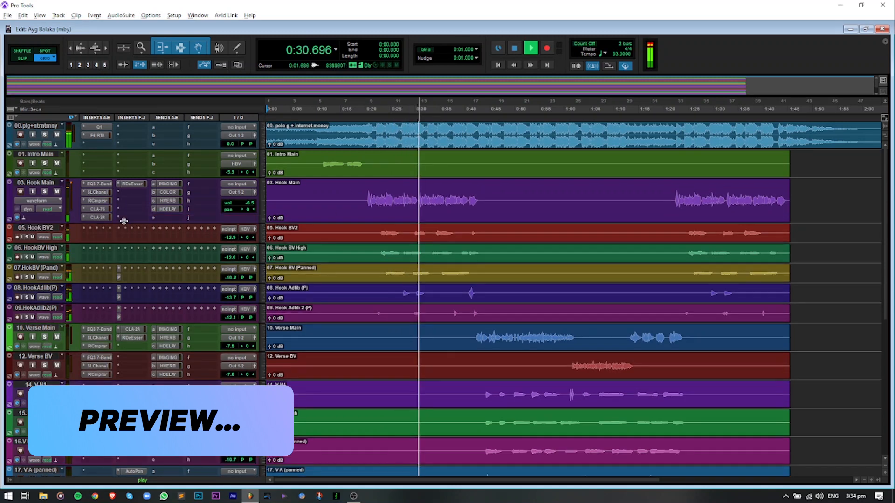
pyautogui.click(98, 217)
pyautogui.moveTo(436, 209); pyautogui.dragTo(436, 209)
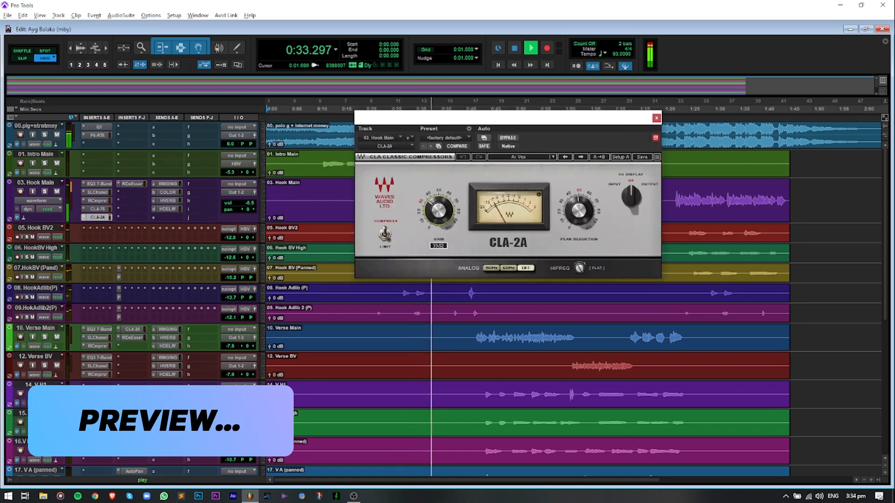
pyautogui.click(656, 119)
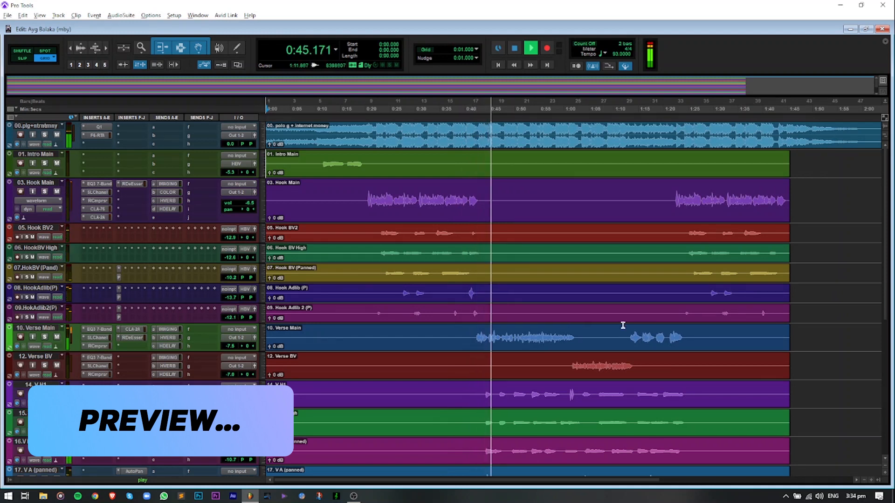
# Step: Check the mixer channels during playback, stop playback, and look through all tracks down to the aux returns and master
pyautogui.scroll(-1, 623, 325)
pyautogui.scroll(1, 595, 323)
pyautogui.hotkey('ctrl', '=')
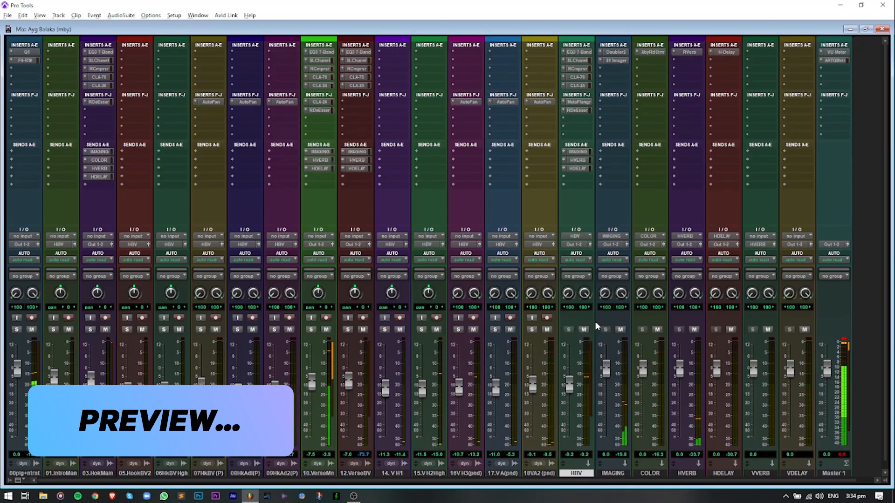
pyautogui.hotkey('ctrl', '=')
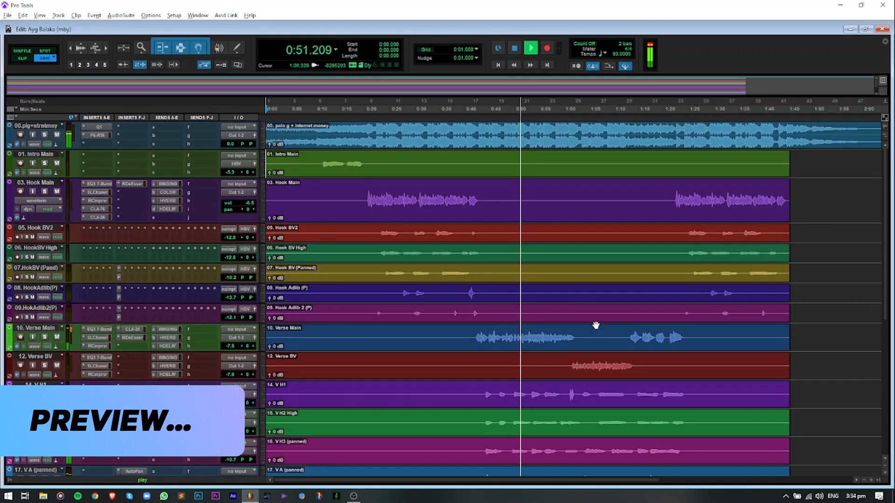
pyautogui.press('space')
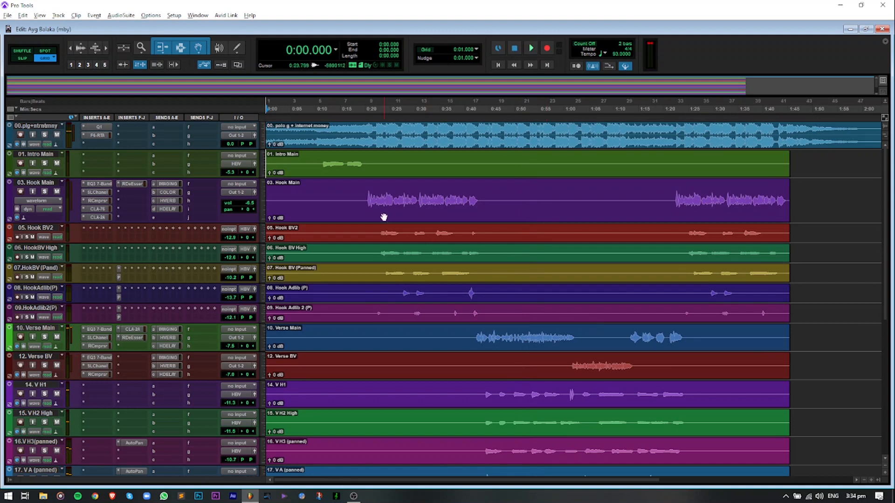
pyautogui.scroll(-8, 383, 217)
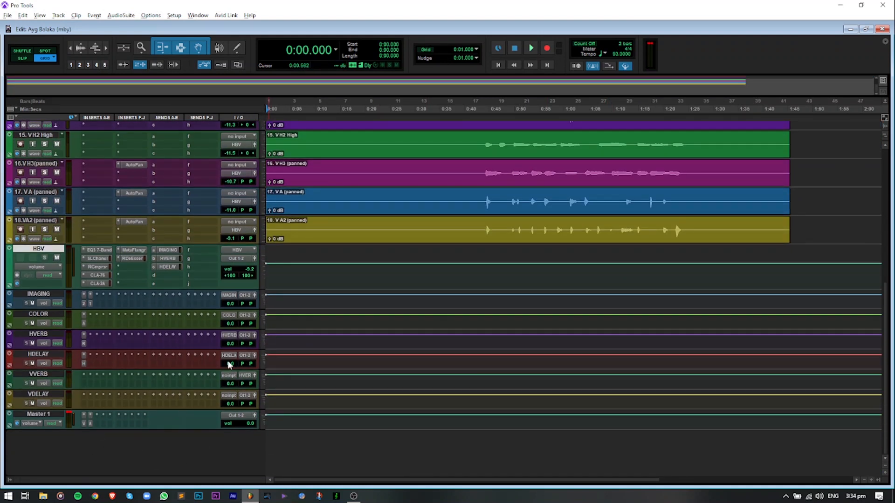
pyautogui.scroll(10, 441, 361)
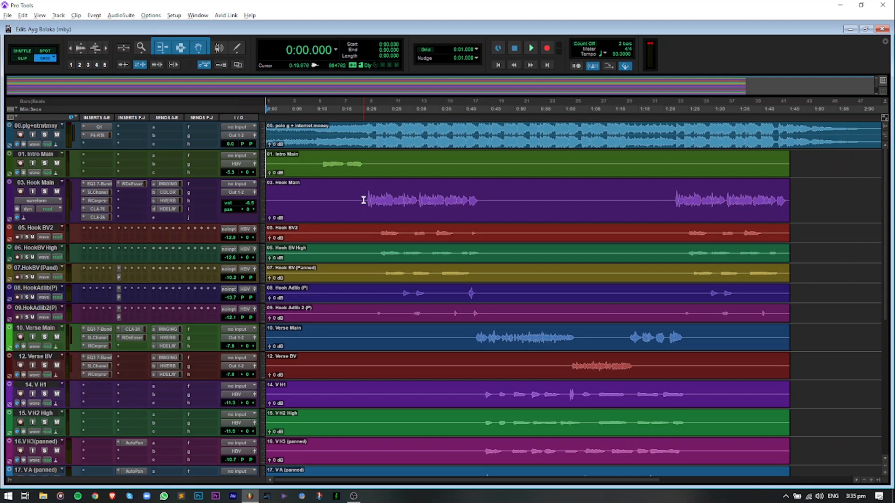
# Step: Play the hook from 0:20 with 03. Hook Main soloed, toggling its inserts and sends between engaged and bypassed, and leave them bypassed
pyautogui.moveTo(365, 200); pyautogui.dragTo(476, 205)
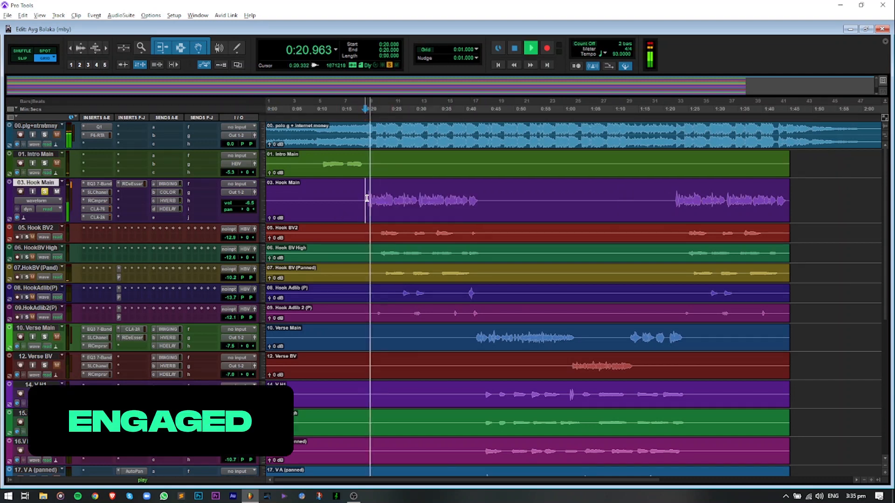
pyautogui.hotkey('shift', 'a')
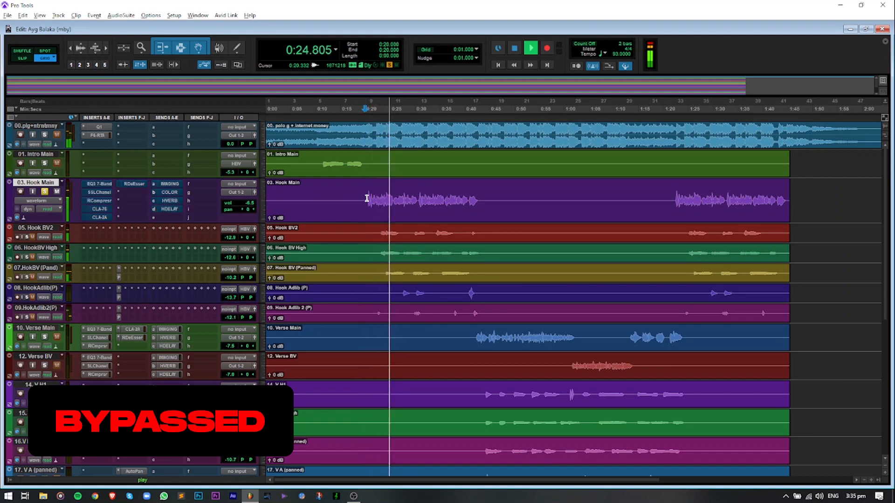
pyautogui.hotkey('shift', 'a')
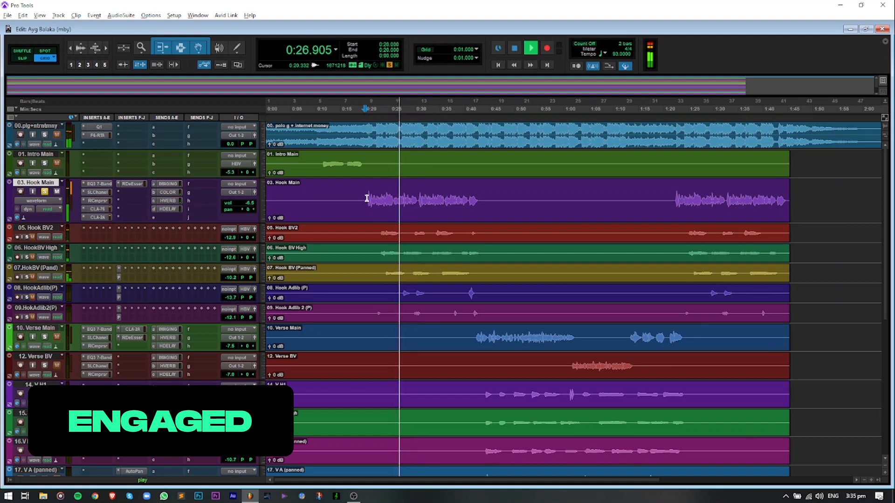
pyautogui.hotkey('shift', 'a')
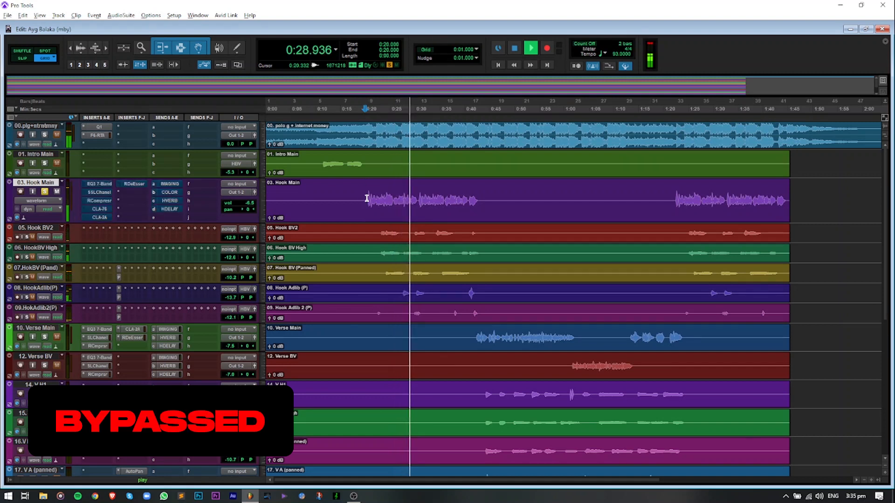
pyautogui.hotkey('shift', 'a')
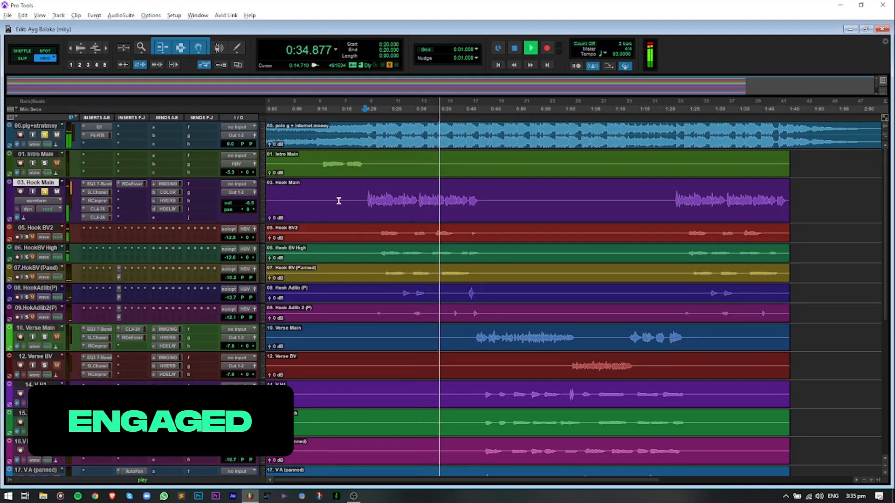
pyautogui.hotkey('shift', 'a')
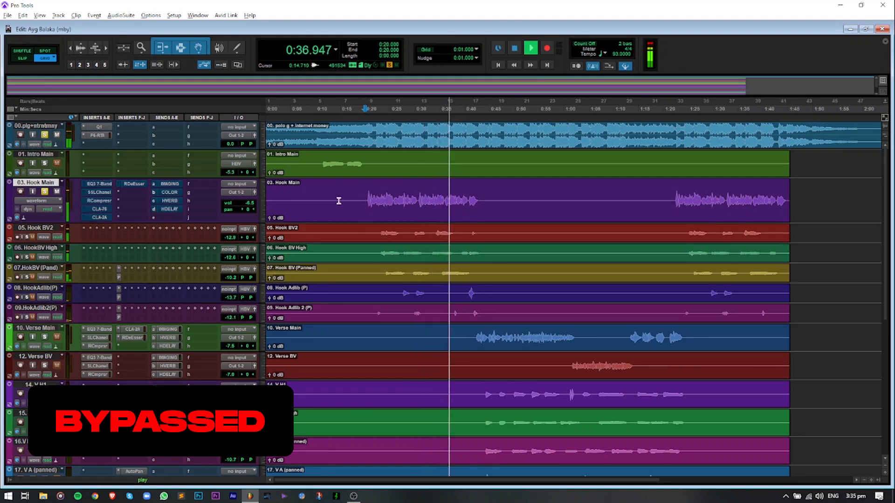
pyautogui.hotkey('shift', 'a')
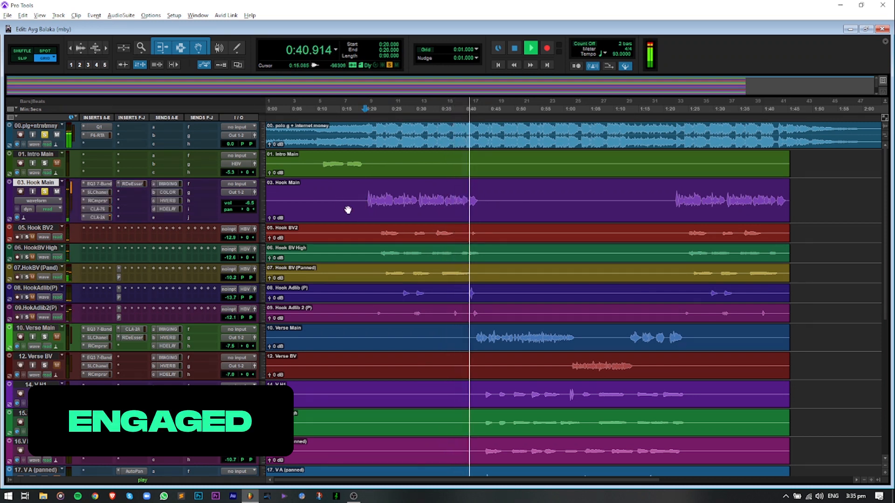
pyautogui.press('space')
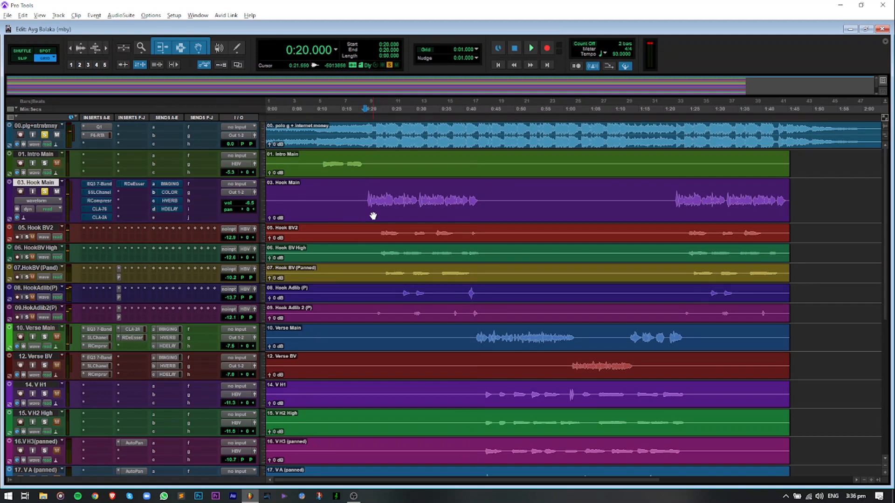
# Step: Engage the EQ3 7-Band insert on 03. Hook Main and audition the hook through its settings
pyautogui.click(99, 185)
pyautogui.moveTo(417, 123); pyautogui.dragTo(519, 136)
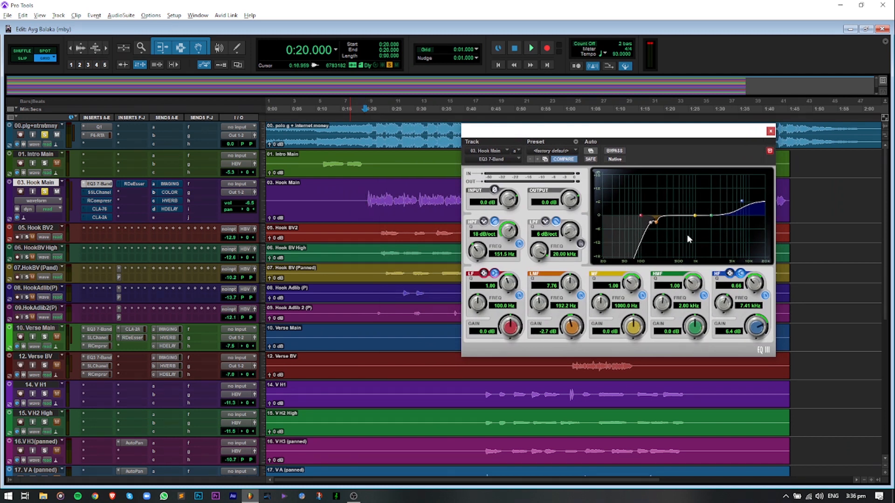
pyautogui.moveTo(519, 137); pyautogui.dragTo(535, 140)
pyautogui.press('space')
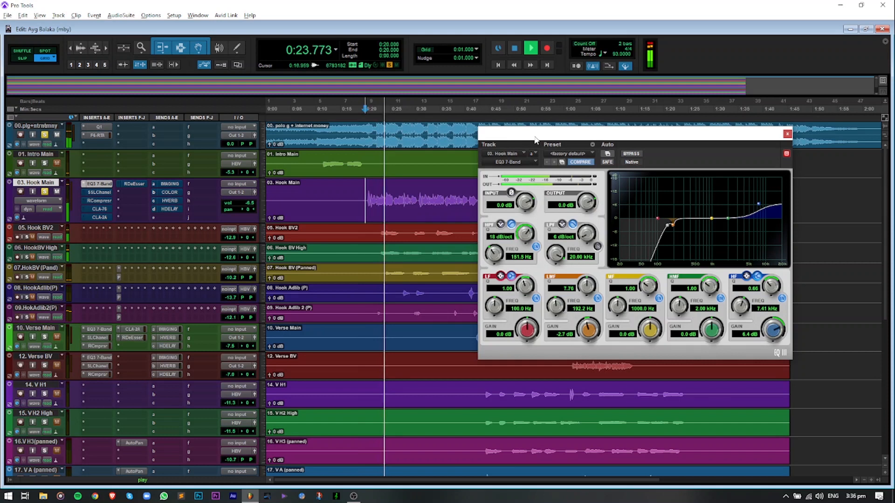
pyautogui.press('space')
pyautogui.click(787, 133)
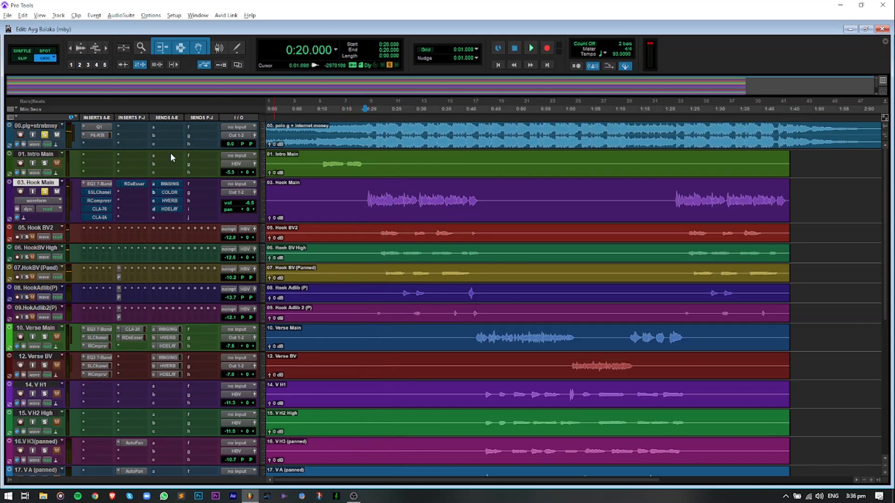
# Step: Engage the SSLChannel insert on 03. Hook Main and audition the hook through it
pyautogui.click(103, 192)
pyautogui.moveTo(512, 136); pyautogui.dragTo(550, 128)
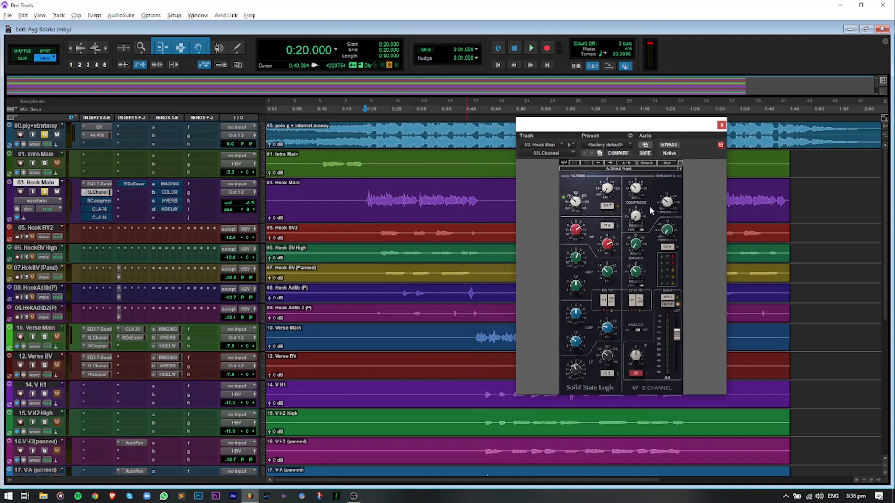
pyautogui.press('space')
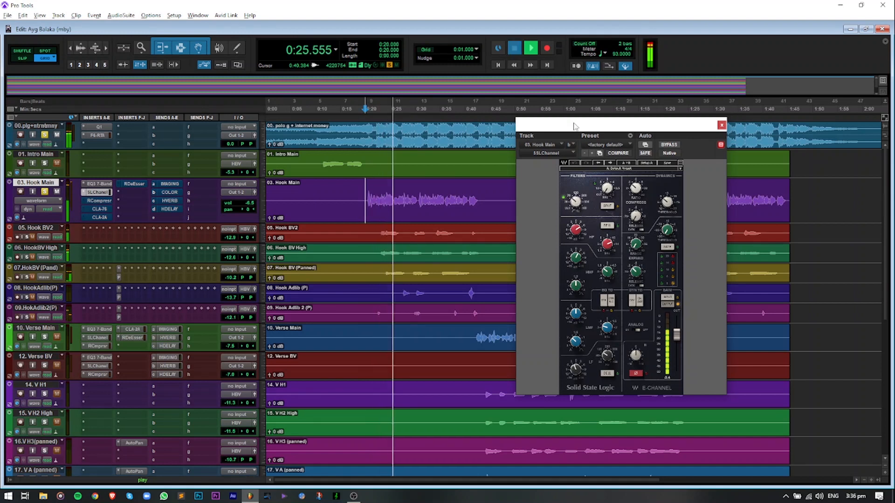
pyautogui.press('space')
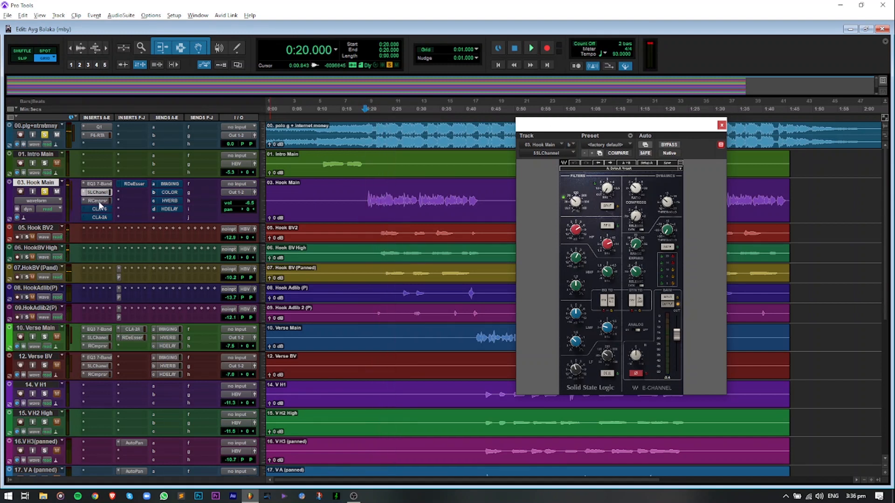
# Step: Engage the RCompressor and CLA-76 inserts on 03. Hook Main, and audition the hook with both in the chain
pyautogui.click(98, 201)
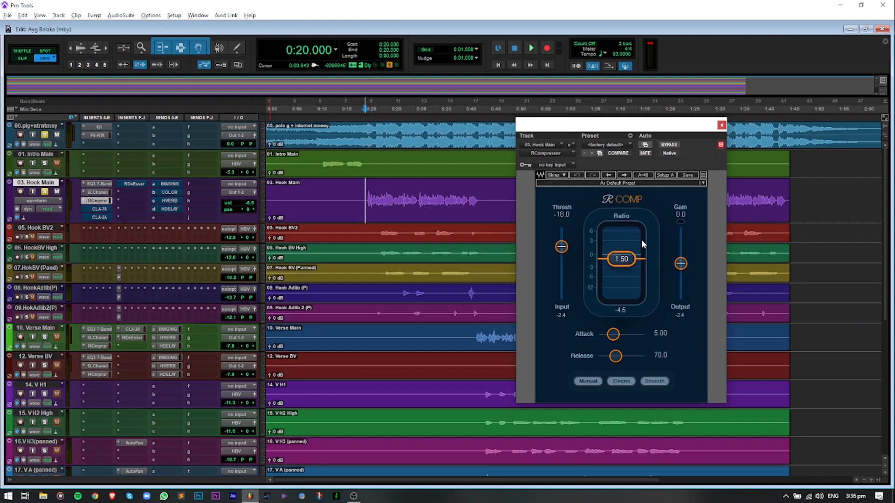
pyautogui.keyDown('ctrl'); pyautogui.click(102, 209); pyautogui.keyUp('ctrl')
pyautogui.click(102, 209)
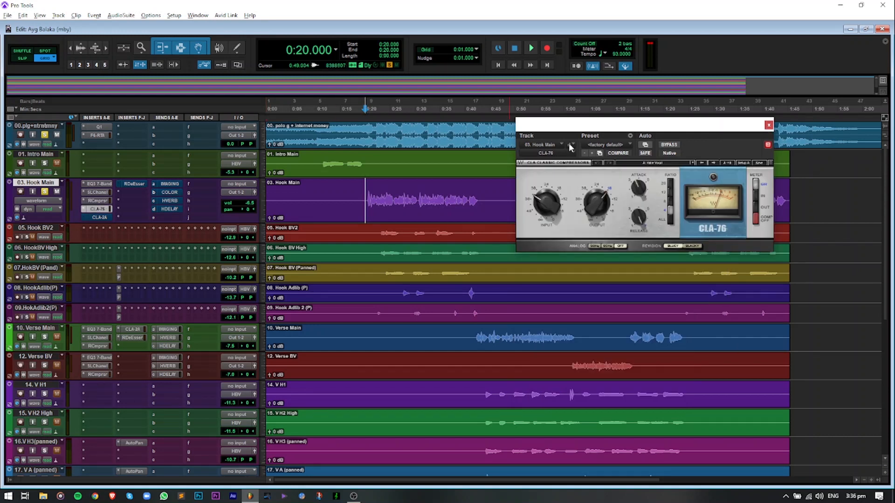
pyautogui.moveTo(565, 127); pyautogui.dragTo(553, 161)
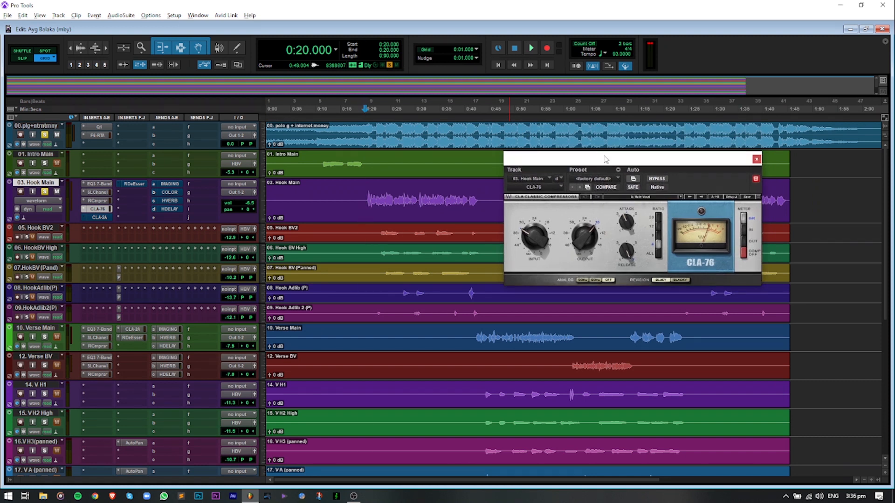
pyautogui.press('space')
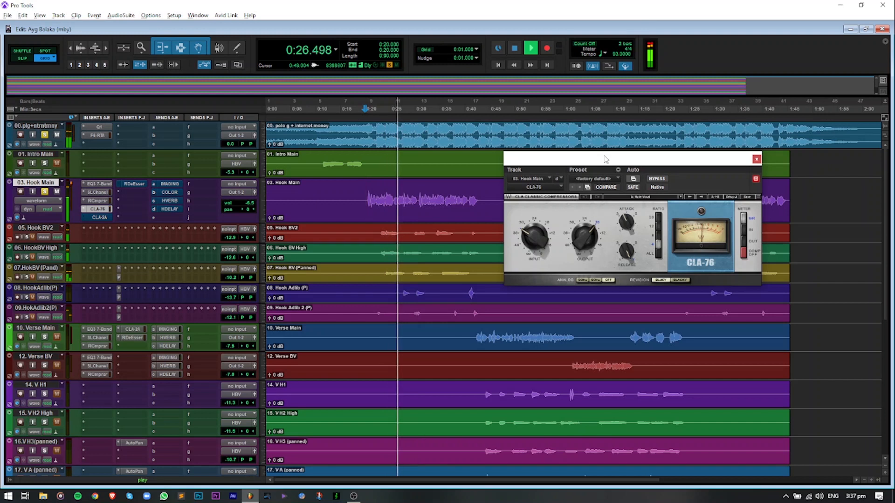
pyautogui.press('space')
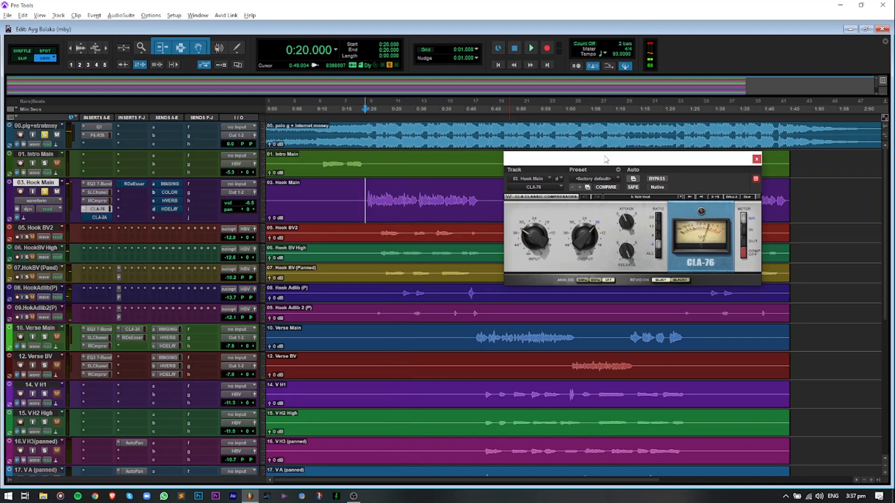
# Step: Engage the CLA-2A insert on 03. Hook Main and audition the hook, briefly unsoloing the beat track
pyautogui.click(97, 217)
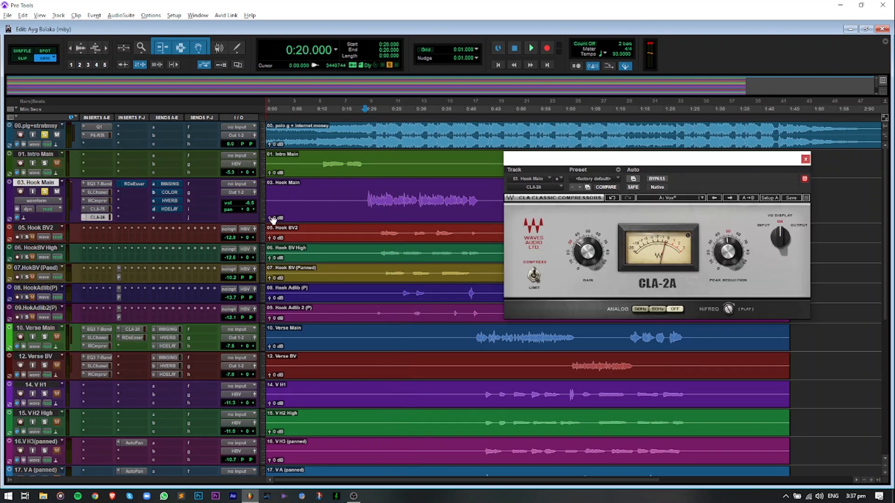
pyautogui.moveTo(627, 159); pyautogui.dragTo(601, 157)
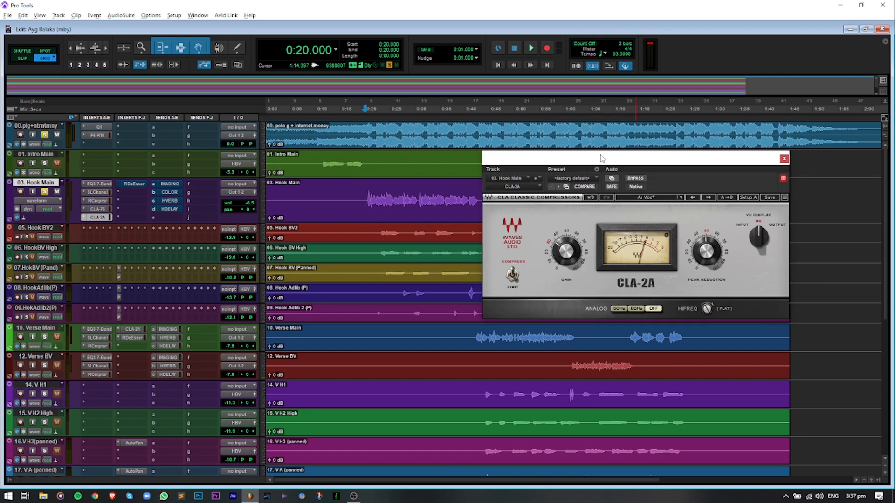
pyautogui.press('space')
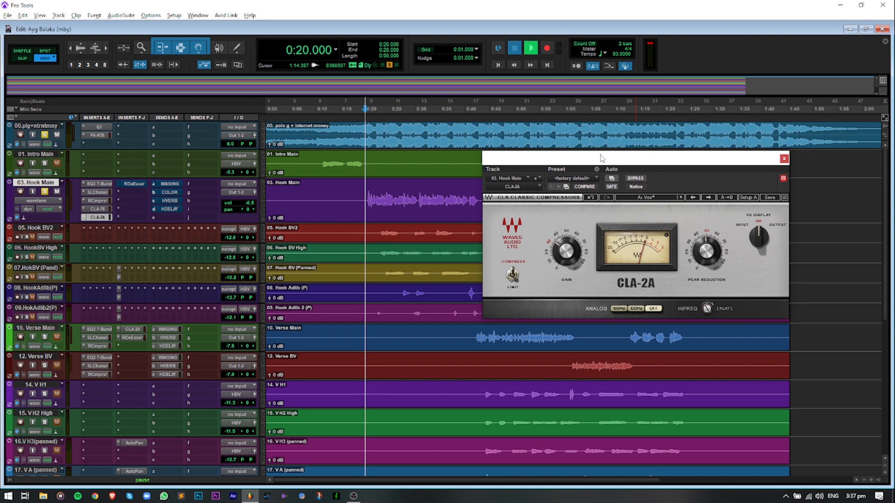
pyautogui.click(46, 136)
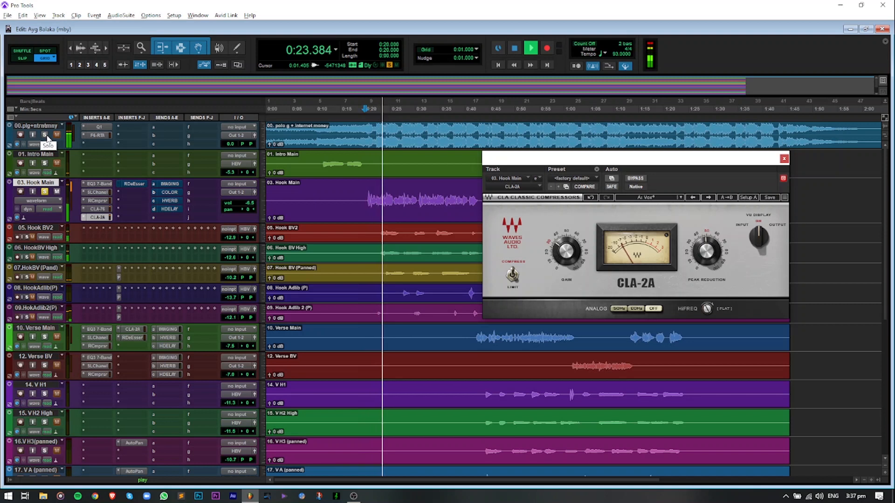
pyautogui.click(45, 136)
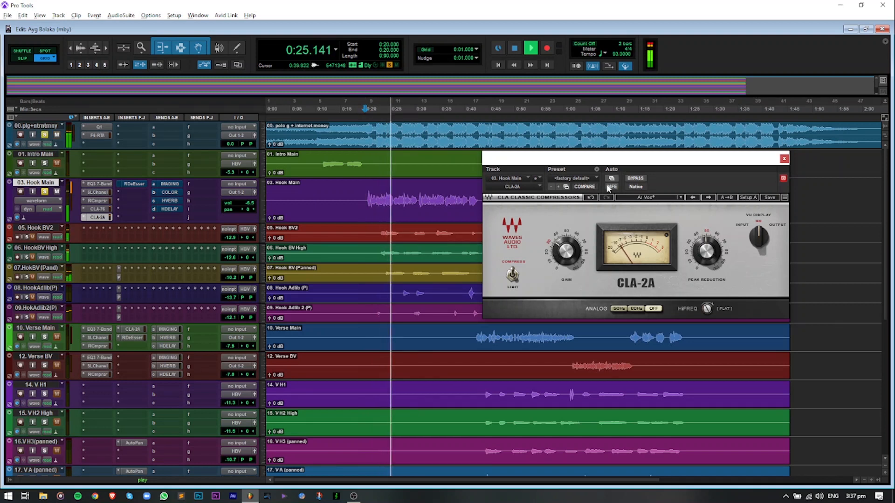
pyautogui.click(514, 48)
# Step: Engage the RDeEsser insert on 03. Hook Main and play the hook through it from 0:20
pyautogui.click(134, 184)
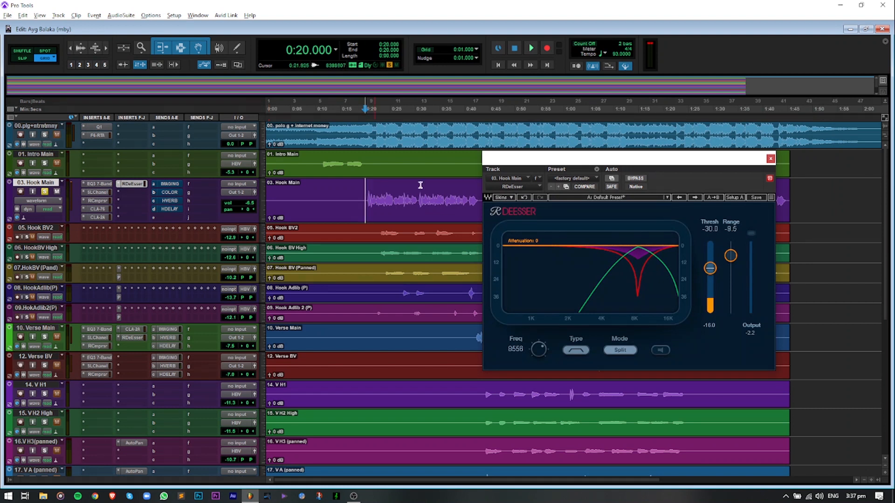
pyautogui.moveTo(576, 162); pyautogui.dragTo(569, 155)
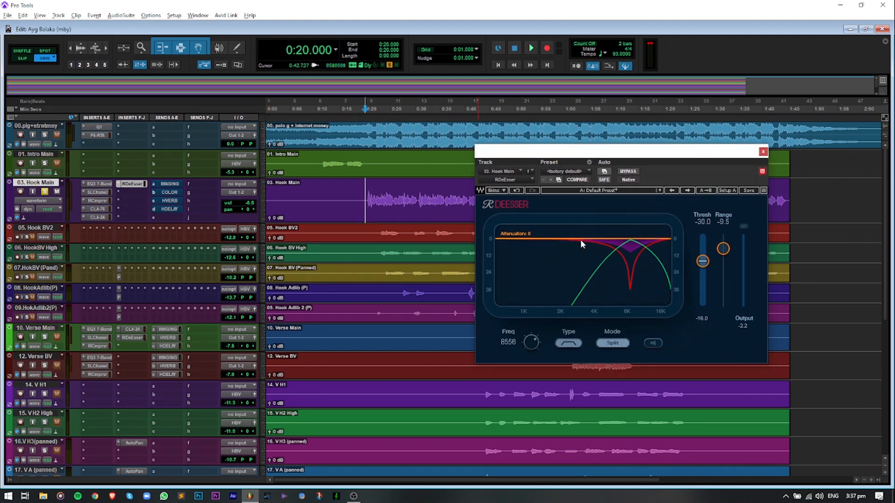
pyautogui.press('space')
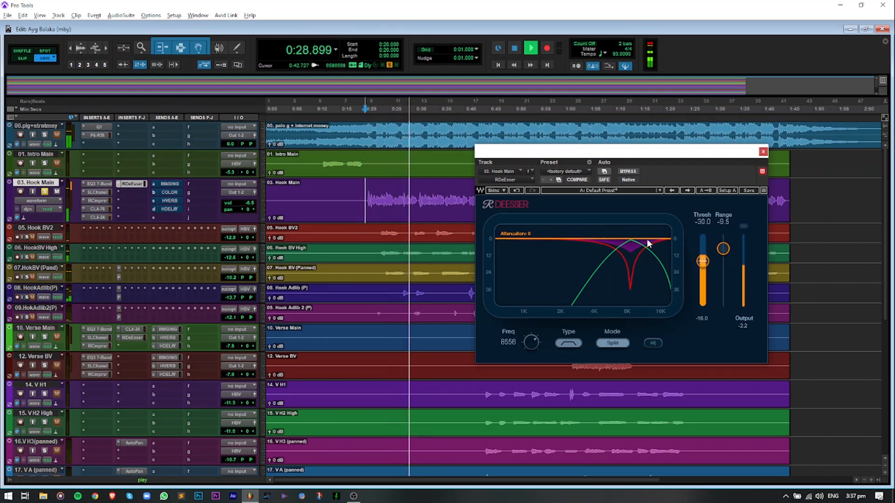
# Step: Engage the IMAGING send on 03. Hook Main and open the S1 Stereo Imager on the IMAGING aux track alongside it
pyautogui.press('space')
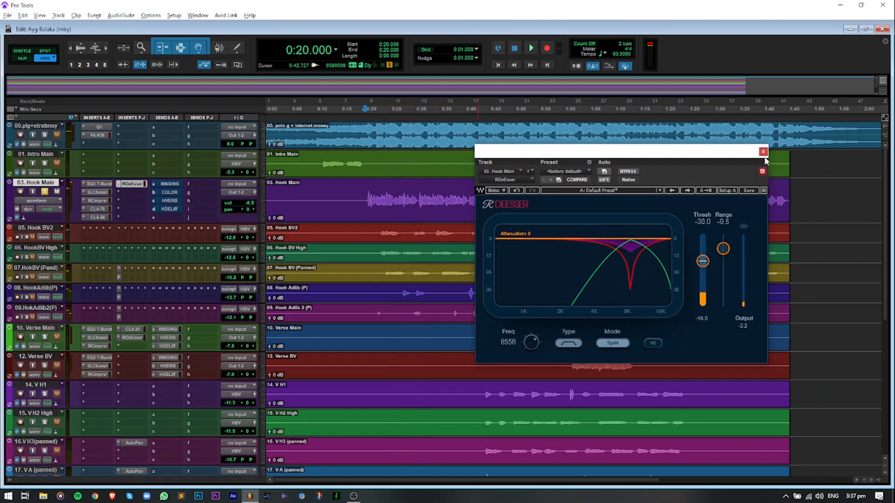
pyautogui.click(763, 151)
pyautogui.click(175, 185)
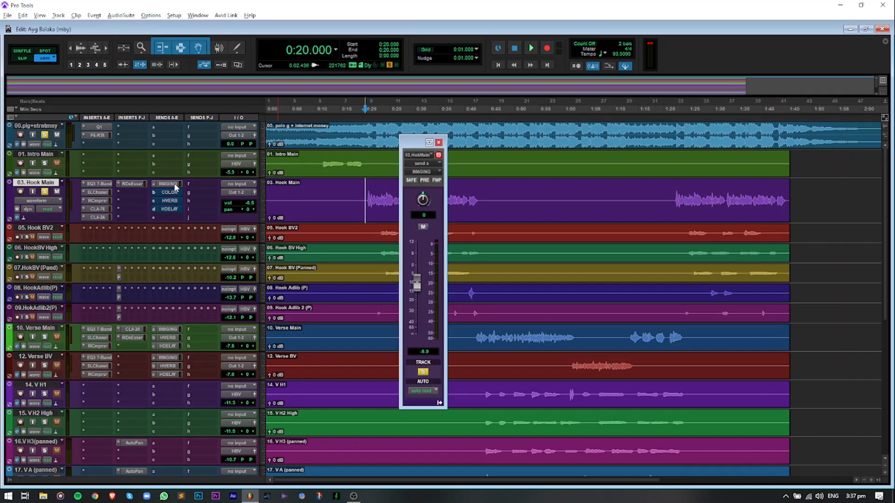
pyautogui.scroll(-10, 337, 297)
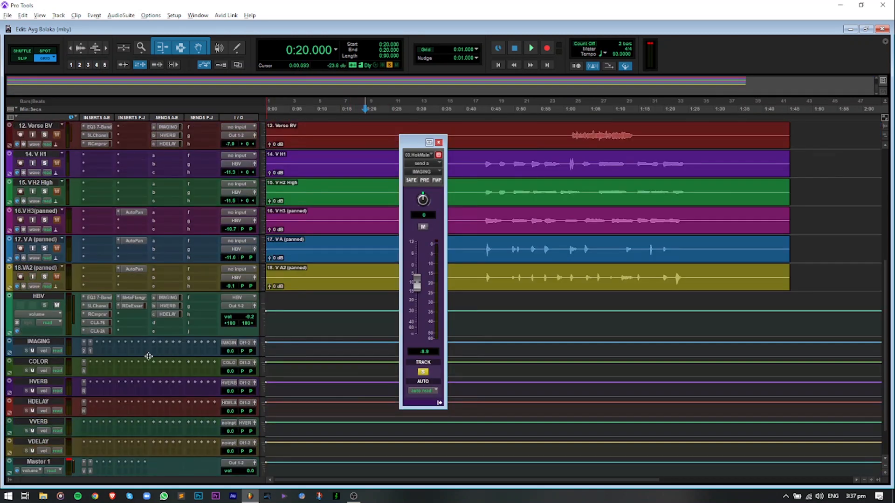
pyautogui.click(84, 351)
pyautogui.click(90, 351)
pyautogui.moveTo(542, 170); pyautogui.dragTo(557, 181)
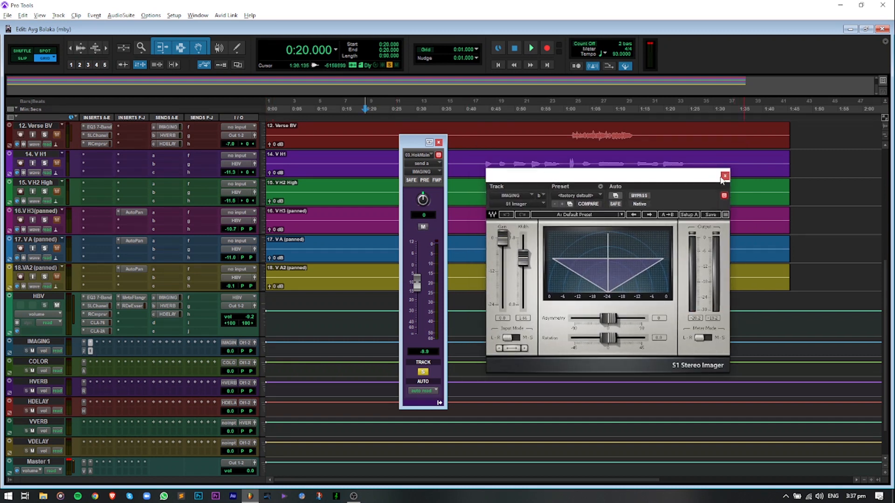
pyautogui.moveTo(418, 146); pyautogui.dragTo(419, 146)
# Step: Play the hook from 0:20 while raising the IMAGING send to about +6 dB, and bring it down to about 0 dB
pyautogui.press('space')
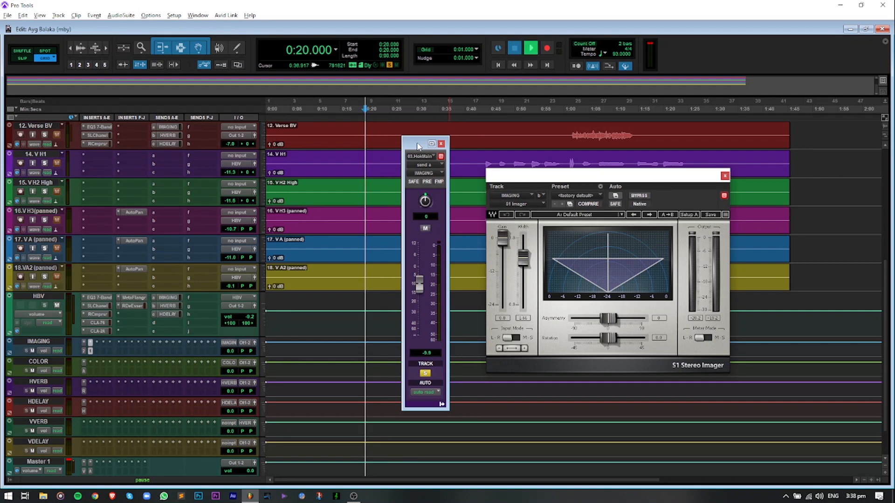
pyautogui.press('space')
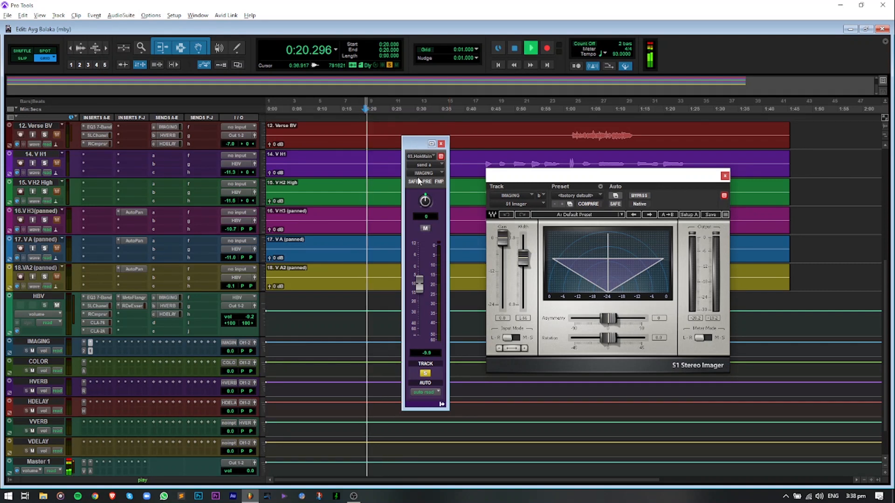
pyautogui.moveTo(420, 287); pyautogui.dragTo(422, 260)
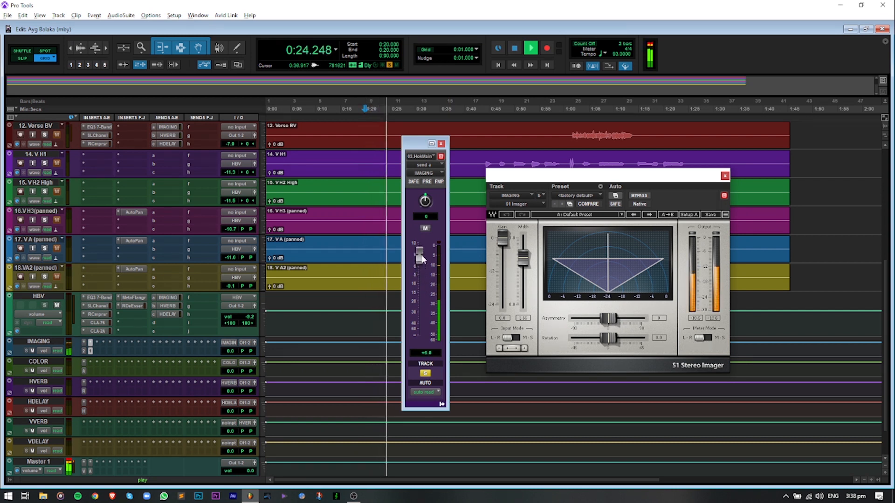
pyautogui.moveTo(421, 256)
pyautogui.mouseDown()
pyautogui.moveTo(419, 289)
pyautogui.moveTo(421, 267)
pyautogui.mouseUp()
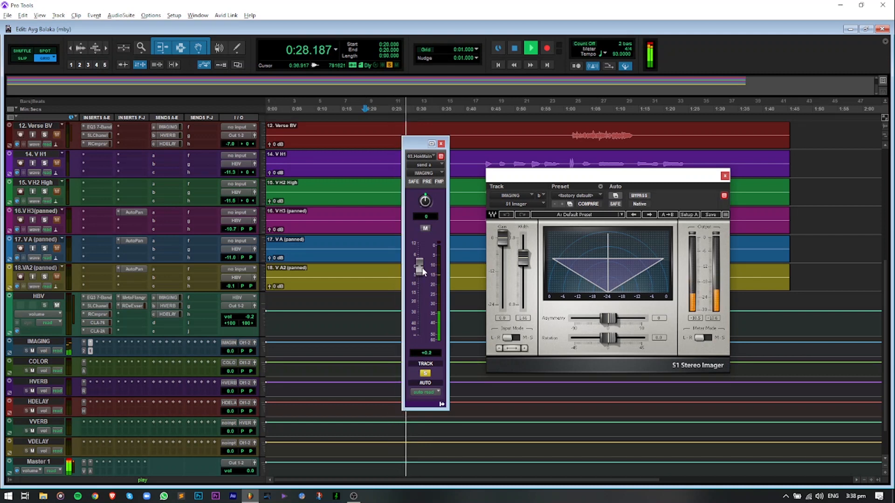
pyautogui.click(440, 144)
pyautogui.click(725, 176)
pyautogui.scroll(3, 478, 282)
pyautogui.scroll(5, 478, 283)
pyautogui.press('space')
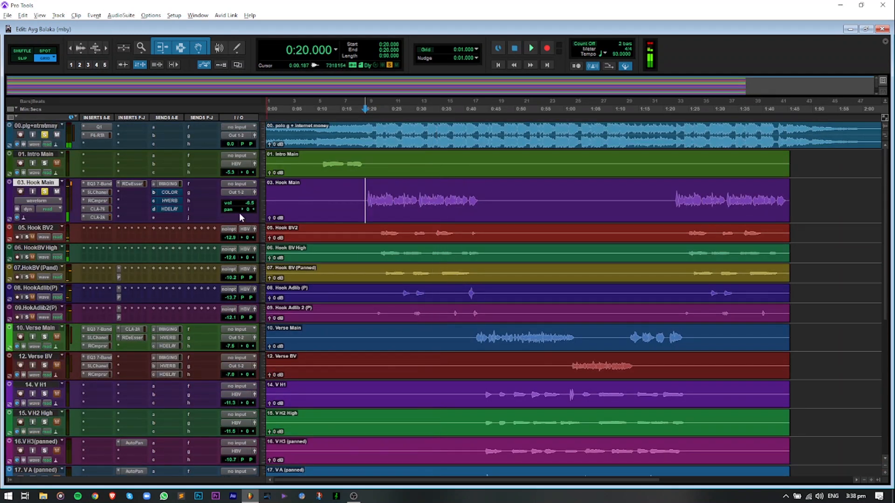
# Step: Engage the COLOR send on 03. Hook Main and open the Abbey Road Saturator on the COLOR aux track
pyautogui.click(169, 193)
pyautogui.scroll(-6, 323, 345)
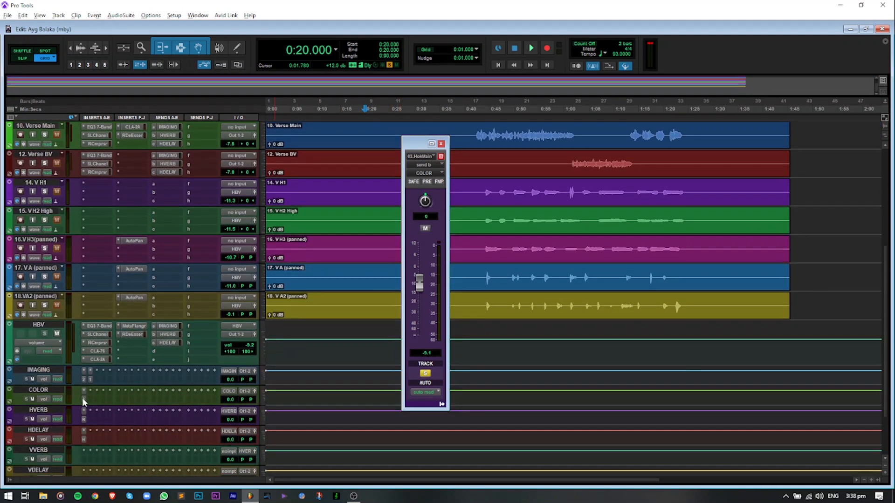
pyautogui.click(83, 399)
pyautogui.moveTo(589, 178); pyautogui.dragTo(583, 107)
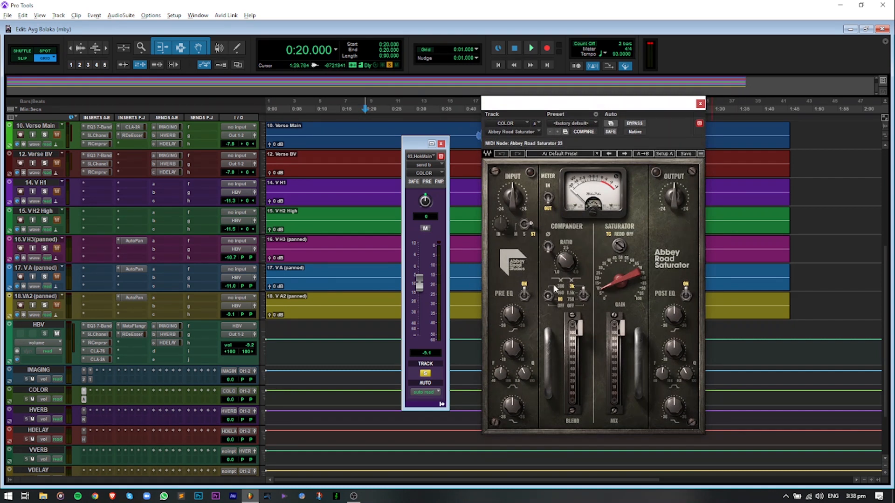
pyautogui.click(442, 145)
pyautogui.scroll(6, 368, 265)
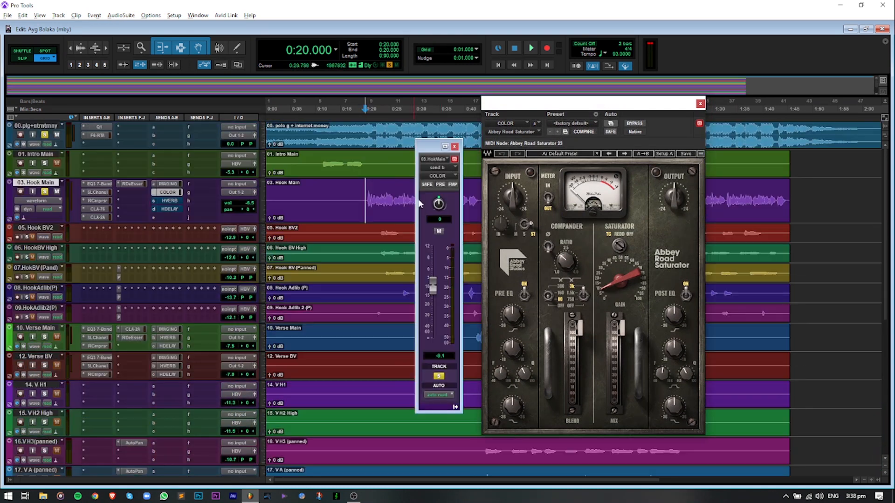
# Step: Audition the hook with the COLOR send raised to about +4.8 dB and brought back down to about -9 dB
pyautogui.press('space')
pyautogui.moveTo(433, 285); pyautogui.dragTo(432, 261)
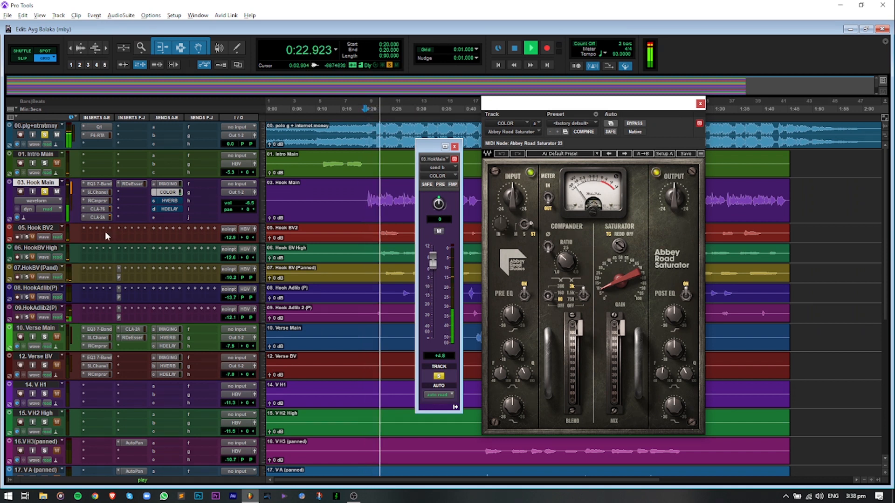
pyautogui.moveTo(433, 262); pyautogui.dragTo(435, 288)
pyautogui.click(45, 135)
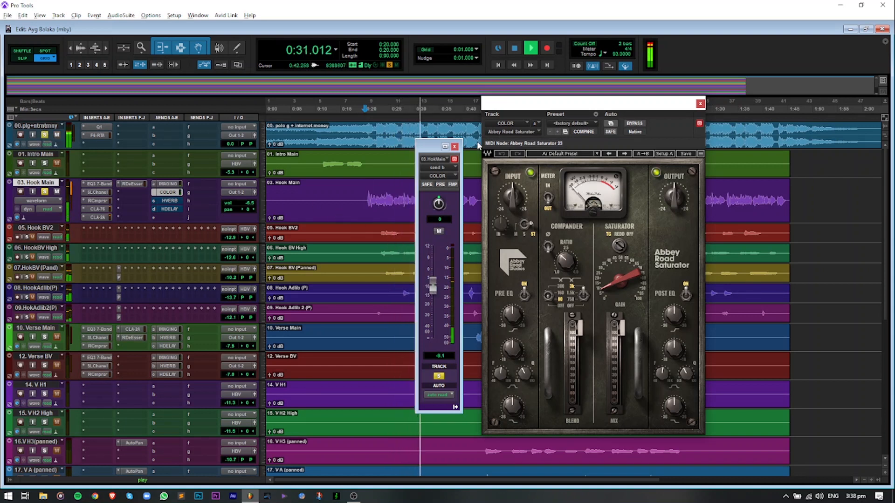
pyautogui.click(455, 147)
pyautogui.click(700, 103)
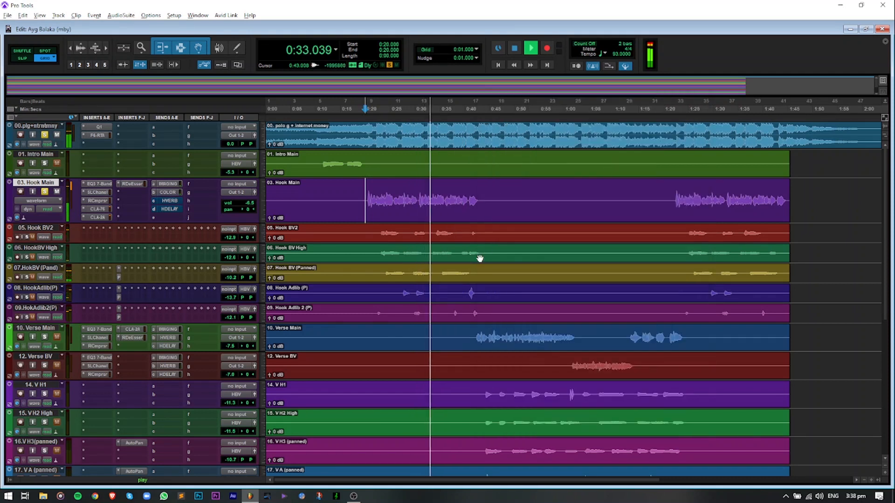
pyautogui.press('space')
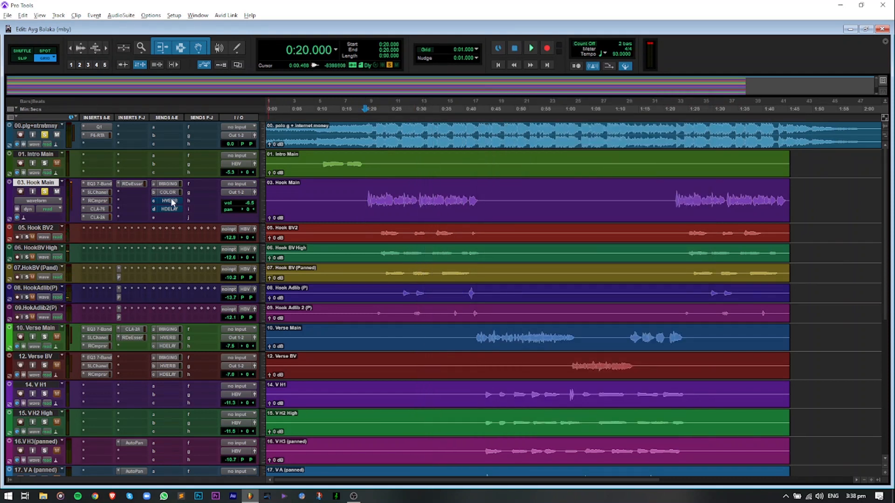
# Step: Engage the HVERB send on 03. Hook Main, audition the hook with it raised to about +9.1 dB, and undo that level change
pyautogui.click(170, 201)
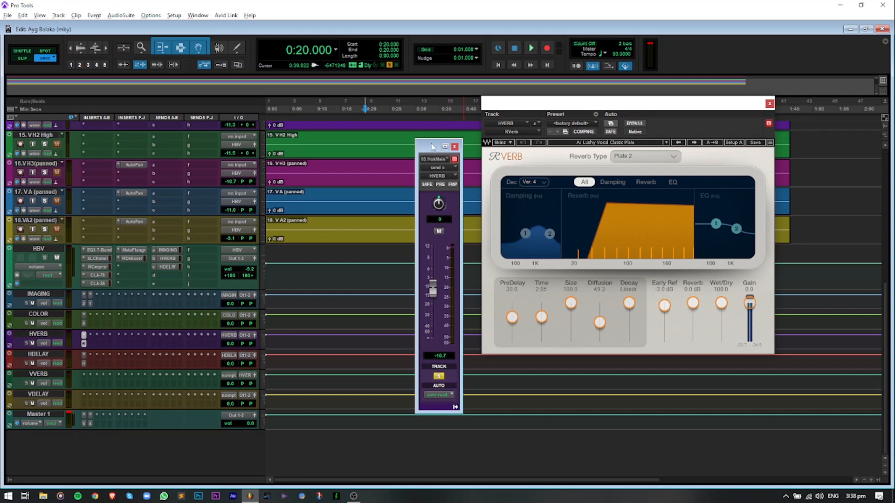
pyautogui.press('space')
pyautogui.moveTo(433, 289); pyautogui.dragTo(435, 252)
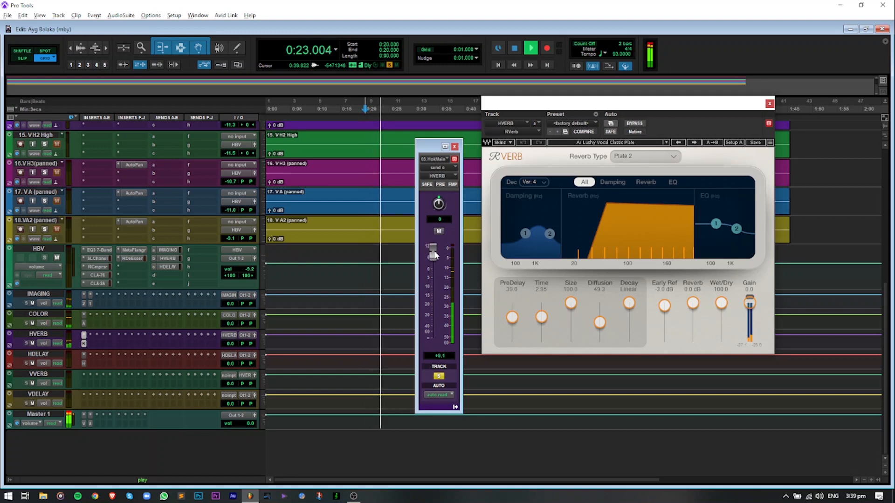
pyautogui.hotkey('ctrl', 'z')
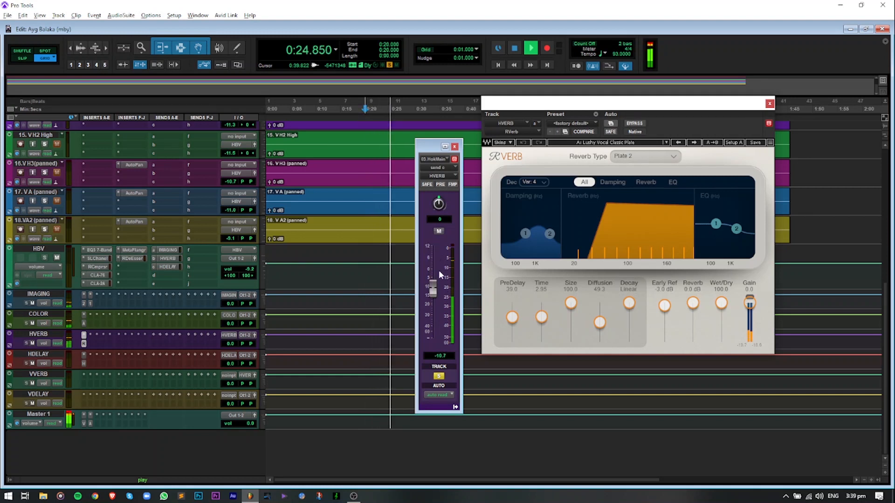
pyautogui.click(455, 147)
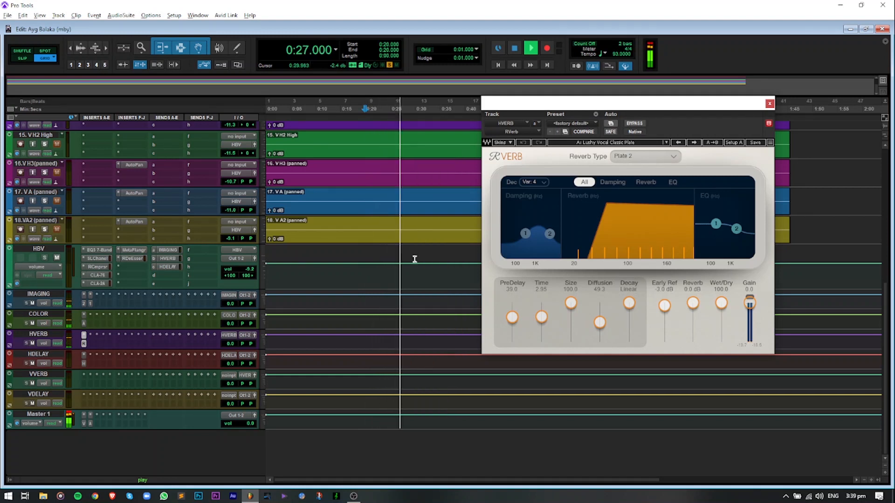
pyautogui.scroll(3, 414, 260)
pyautogui.scroll(6, 415, 260)
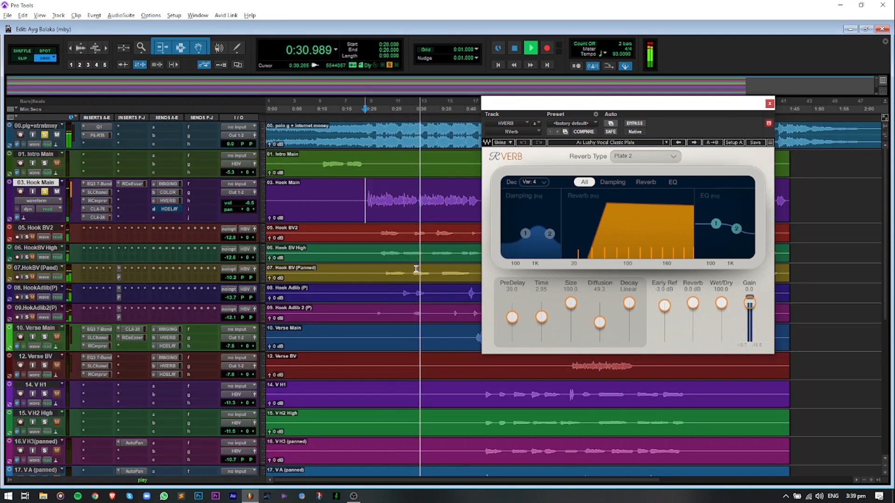
pyautogui.press('space')
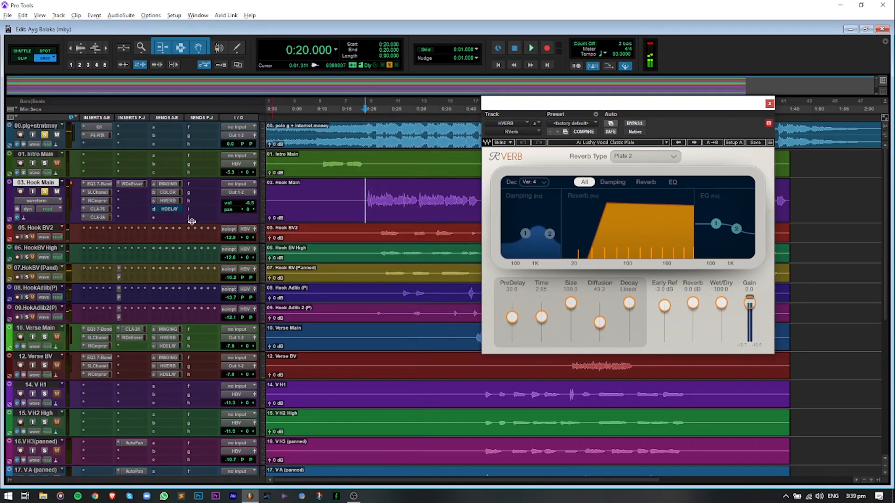
# Step: Engage the HDELAY send on 03. Hook Main and audition the hook through H-Delay, briefly trying a higher send level
pyautogui.click(171, 209)
pyautogui.click(83, 381)
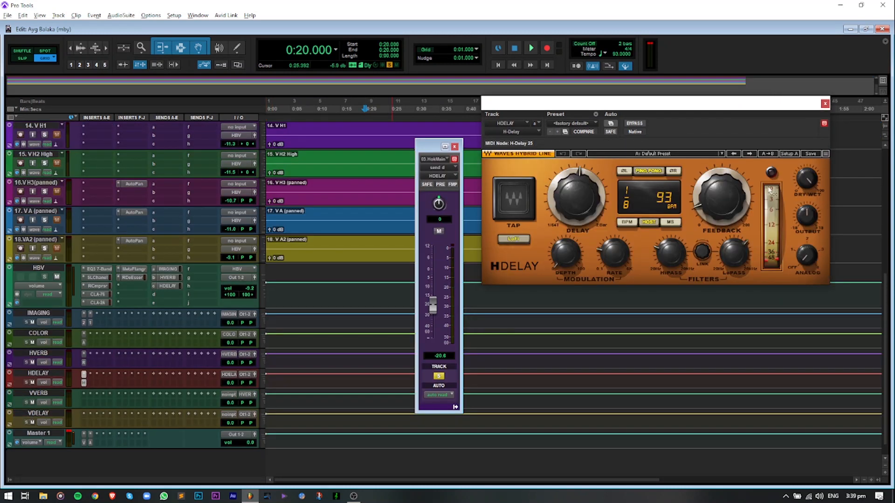
pyautogui.moveTo(427, 150); pyautogui.dragTo(433, 134)
pyautogui.press('space')
pyautogui.scroll(3, 377, 182)
pyautogui.scroll(2, 378, 181)
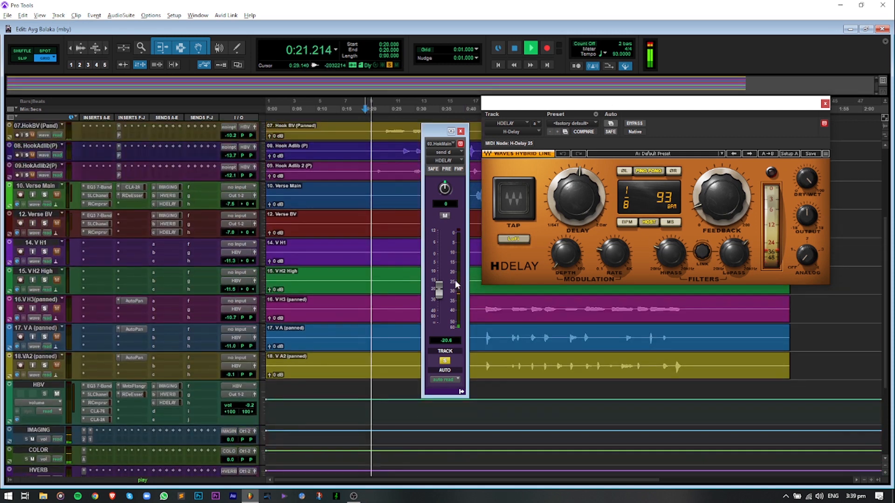
pyautogui.scroll(2, 404, 288)
pyautogui.moveTo(438, 290); pyautogui.dragTo(440, 257)
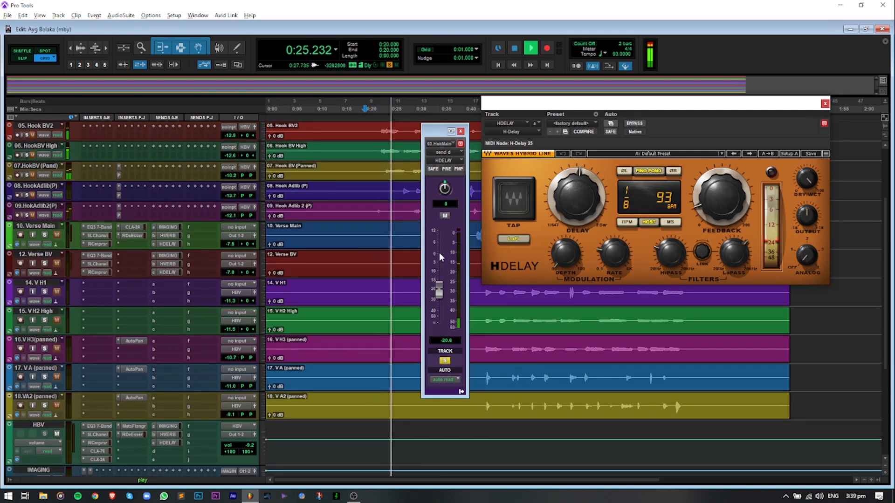
pyautogui.scroll(3, 389, 261)
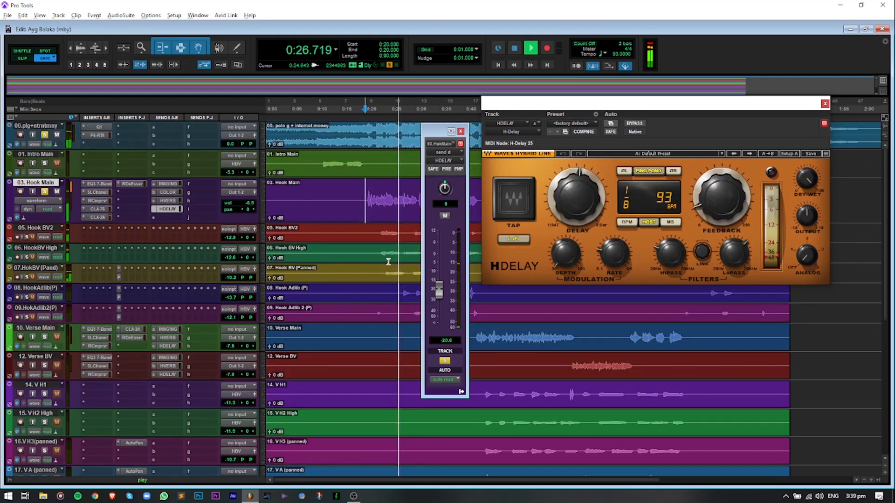
pyautogui.click(461, 131)
pyautogui.click(825, 104)
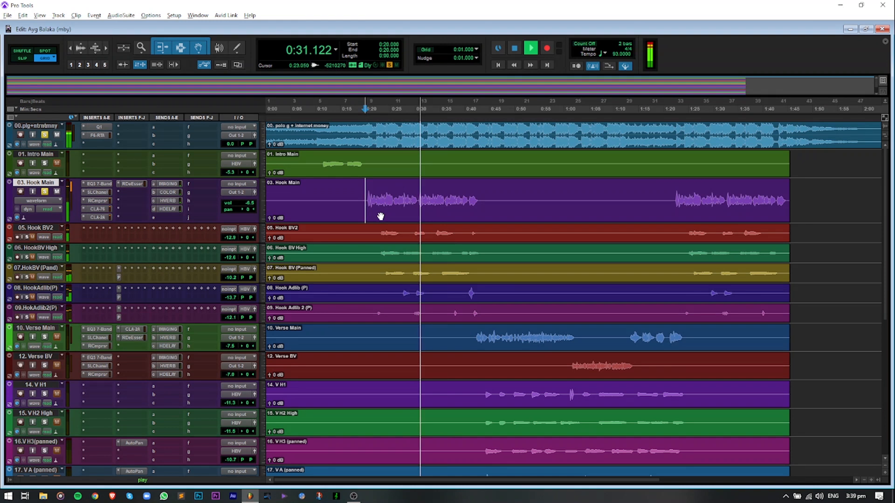
pyautogui.press('space')
# Step: Select the first hook section across tracks 05. Hook BV2 to 09. Hook Adlib 2 and solo those tracks
pyautogui.scroll(-1, 389, 219)
pyautogui.moveTo(377, 201); pyautogui.dragTo(491, 281)
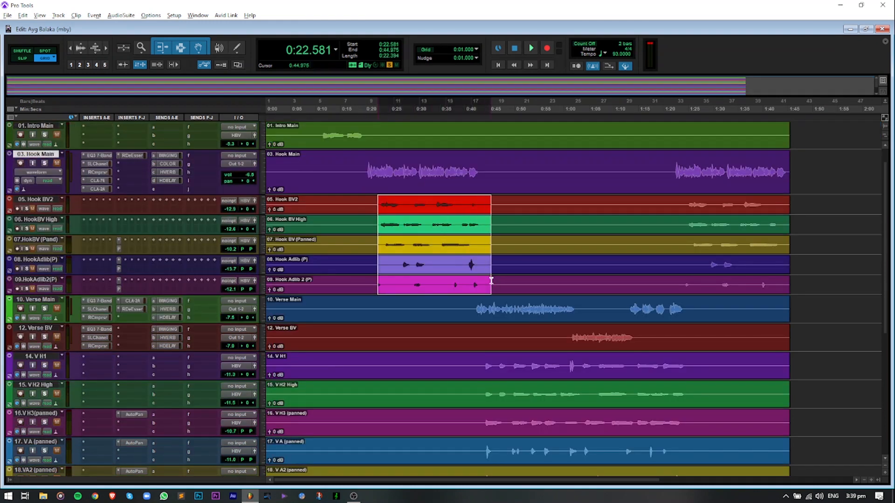
pyautogui.hotkey('shift', 's')
# Step: Play the soloed hook backing vocals and adlibs from 0:23, and restart playback from the same point
pyautogui.click(379, 204)
pyautogui.press('space')
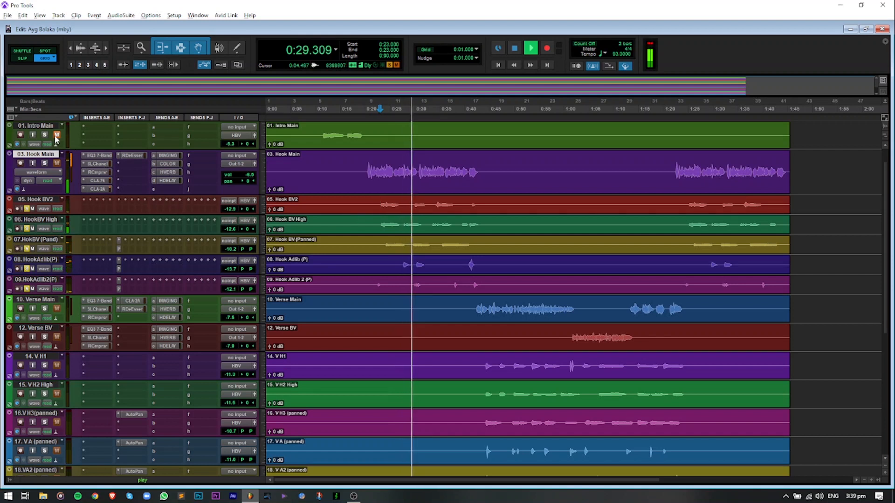
pyautogui.scroll(1, 52, 139)
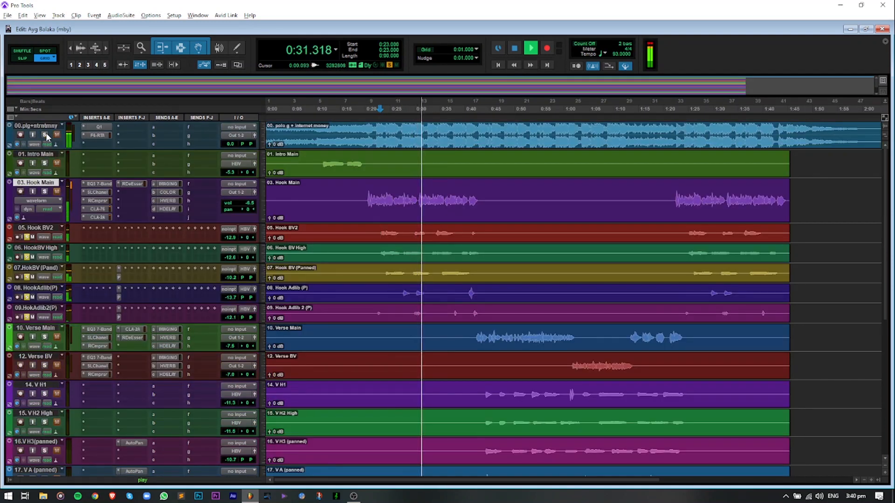
pyautogui.scroll(-3, 440, 245)
pyautogui.scroll(1, 455, 247)
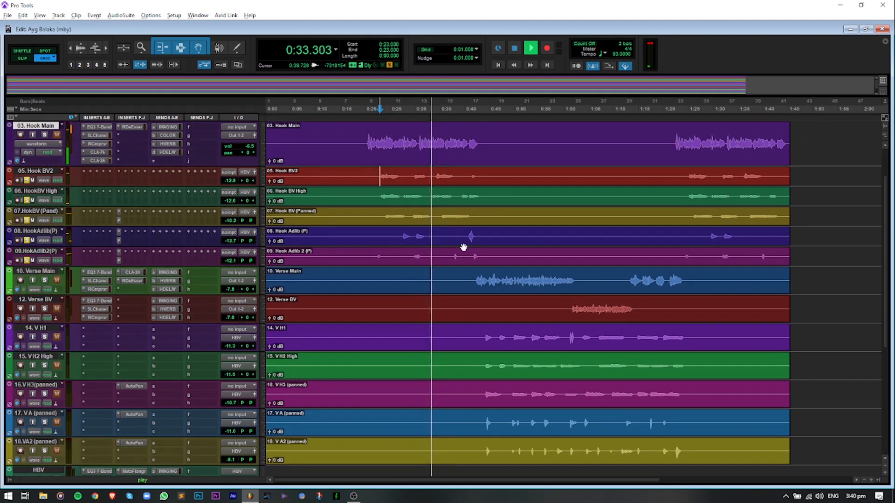
pyautogui.press('space')
pyautogui.press('space')
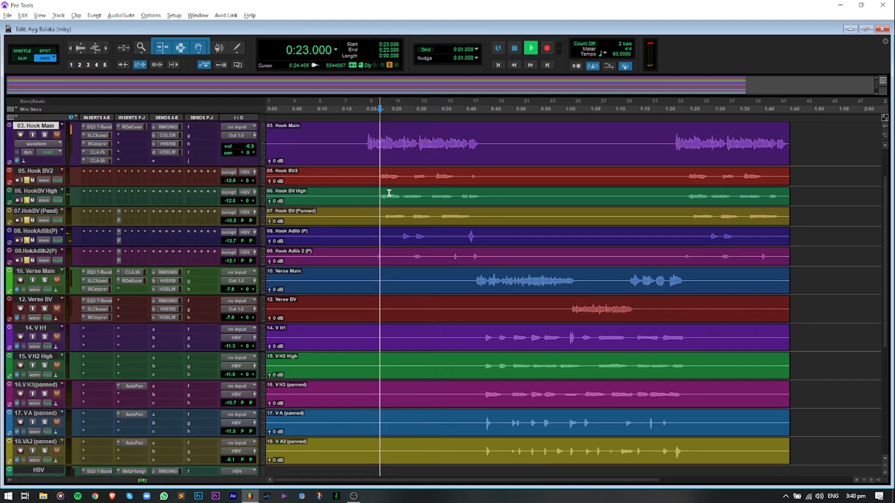
# Step: Solo 03. Hook Main and the beat track as well, to hear them with the backing vocals and adlibs
pyautogui.scroll(2, 409, 210)
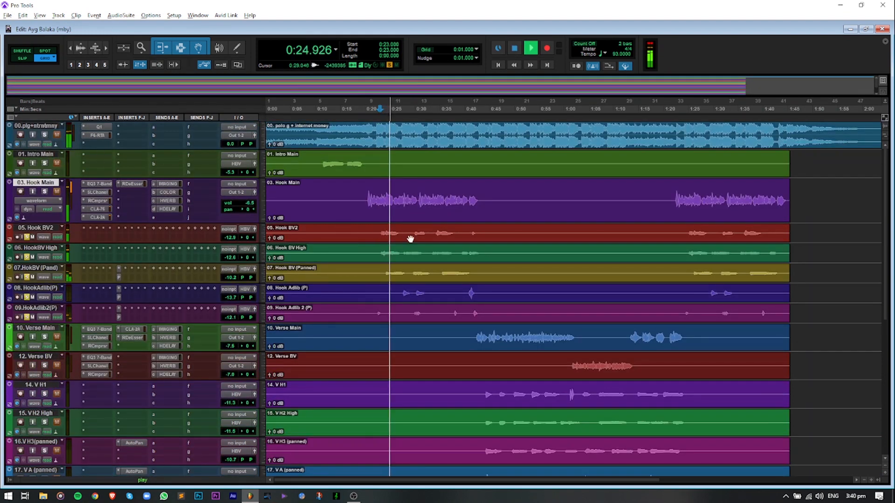
pyautogui.click(44, 192)
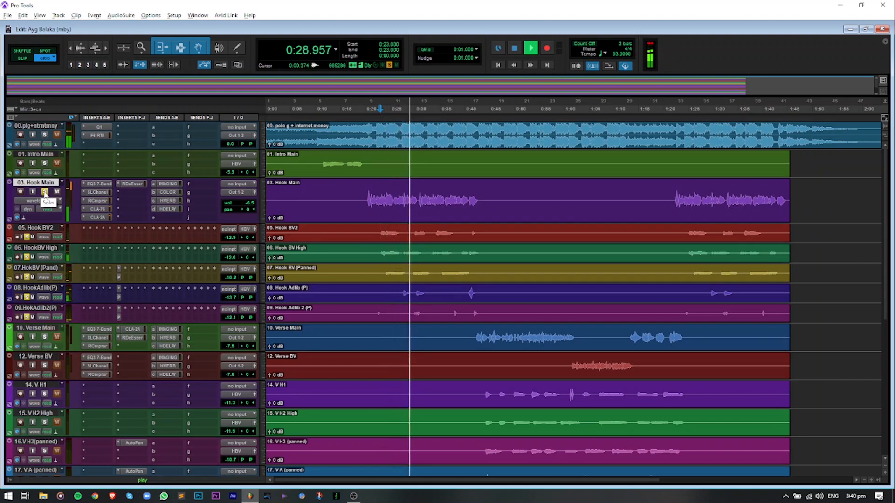
pyautogui.click(45, 135)
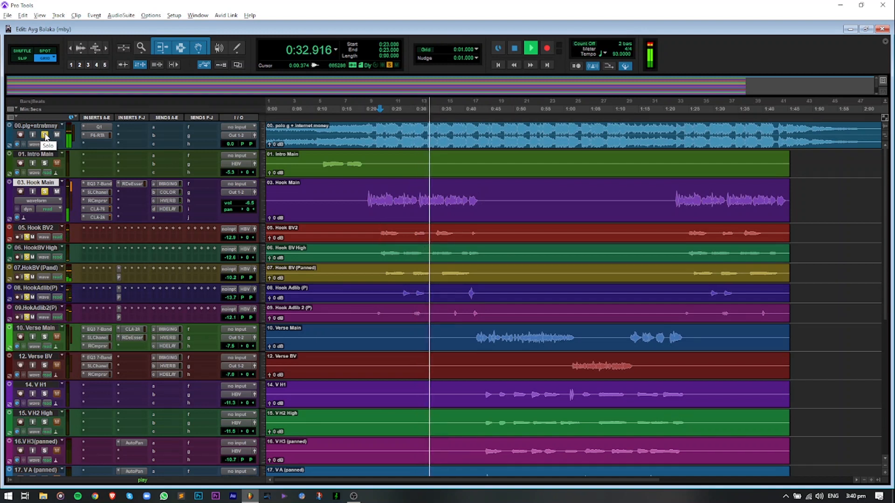
# Step: Take the beat and 03. Hook Main out of solo to hear only the hook backing vocals and adlibs, and stop playback
pyautogui.click(45, 137)
pyautogui.click(45, 192)
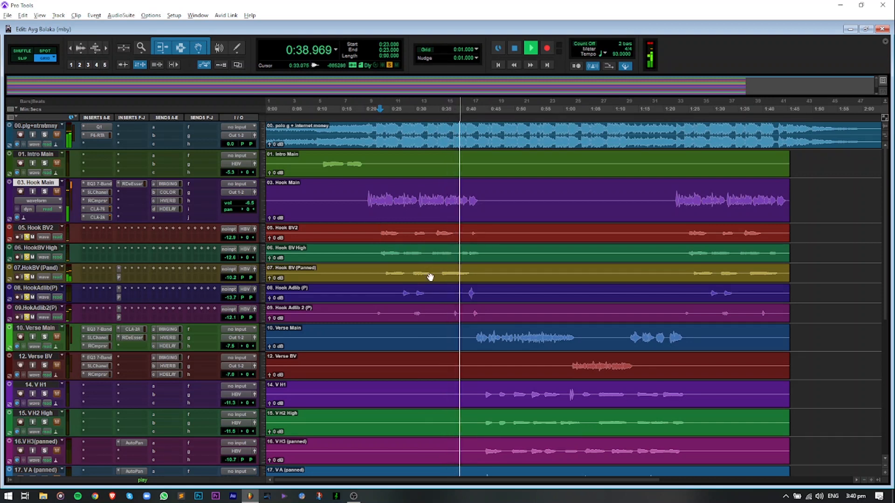
pyautogui.press('space')
# Step: Select the first hook section on the backing vocal tracks, and open the MetaFlanger insert on the HBV bus
pyautogui.moveTo(379, 230); pyautogui.dragTo(491, 315)
pyautogui.click(87, 256)
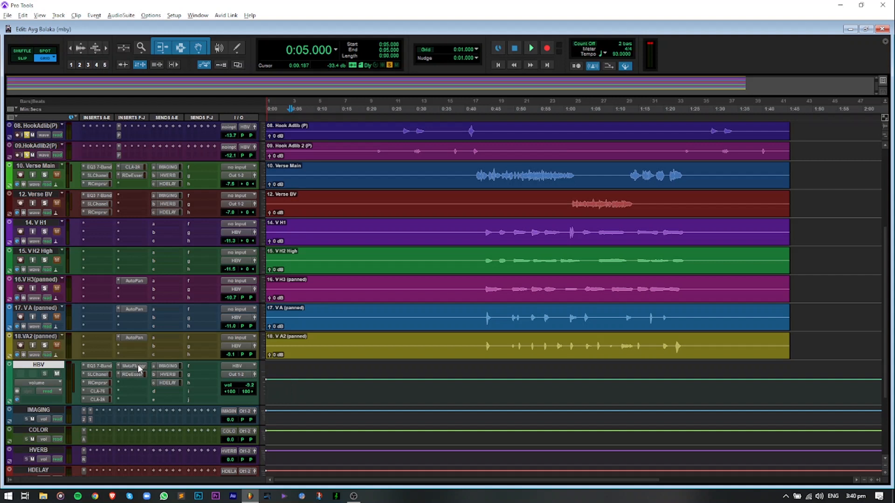
pyautogui.click(133, 366)
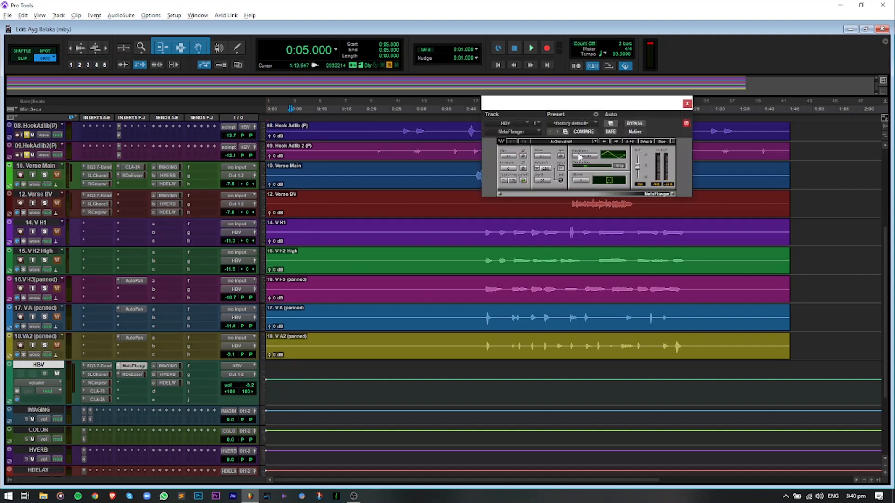
pyautogui.moveTo(538, 110); pyautogui.dragTo(506, 139)
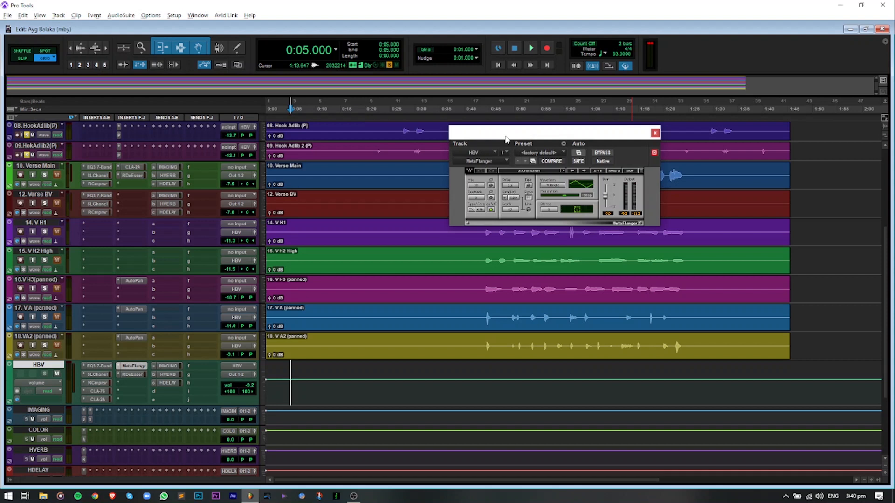
pyautogui.moveTo(507, 140); pyautogui.dragTo(522, 146)
# Step: Play the soloed hook backing vocals from 0:29 through MetaFlanger, close the plug-in window and stop playback
pyautogui.press('space')
pyautogui.click(410, 380)
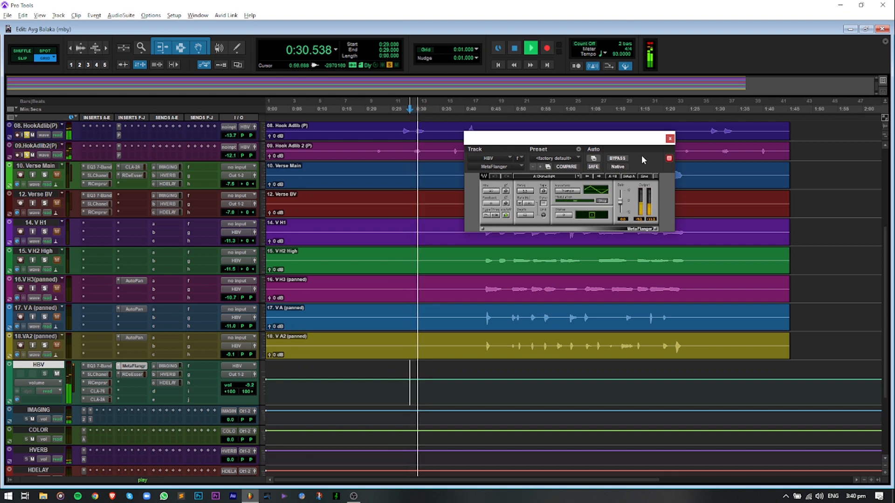
pyautogui.moveTo(632, 142); pyautogui.dragTo(643, 159)
pyautogui.click(660, 156)
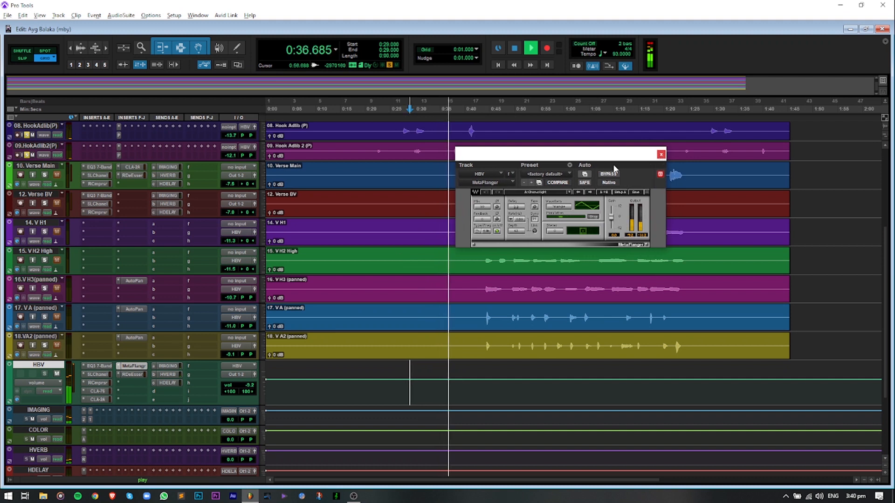
pyautogui.press('space')
# Step: Select the first hook section across tracks 05. Hook BV2 to 09. Hook Adlib 2, and open AutoPan on 07. Hook BV (Panned)
pyautogui.scroll(5, 380, 294)
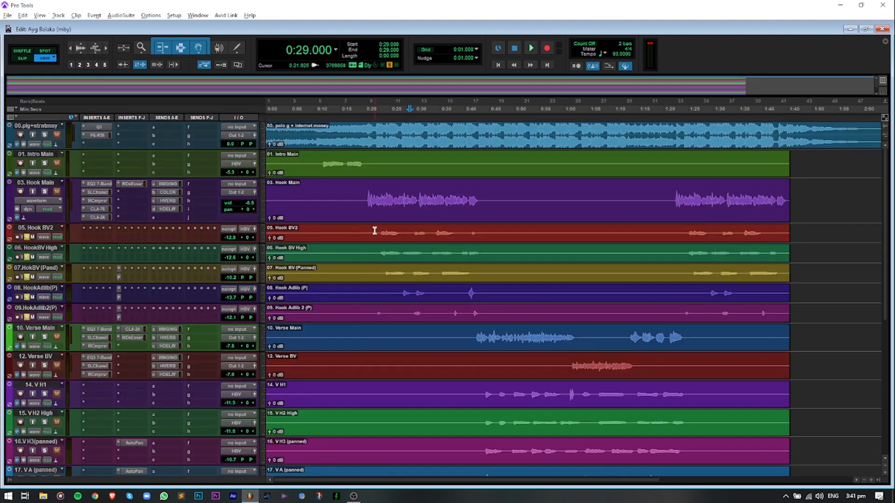
pyautogui.moveTo(376, 233); pyautogui.dragTo(497, 311)
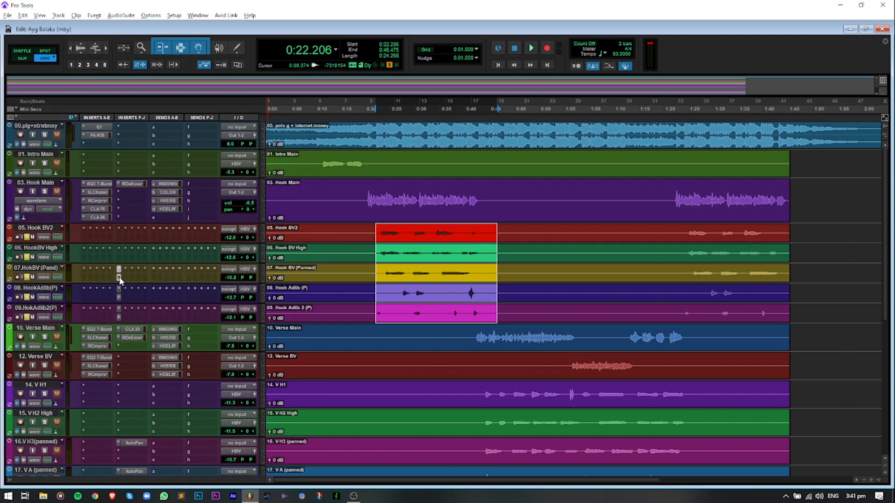
pyautogui.click(120, 278)
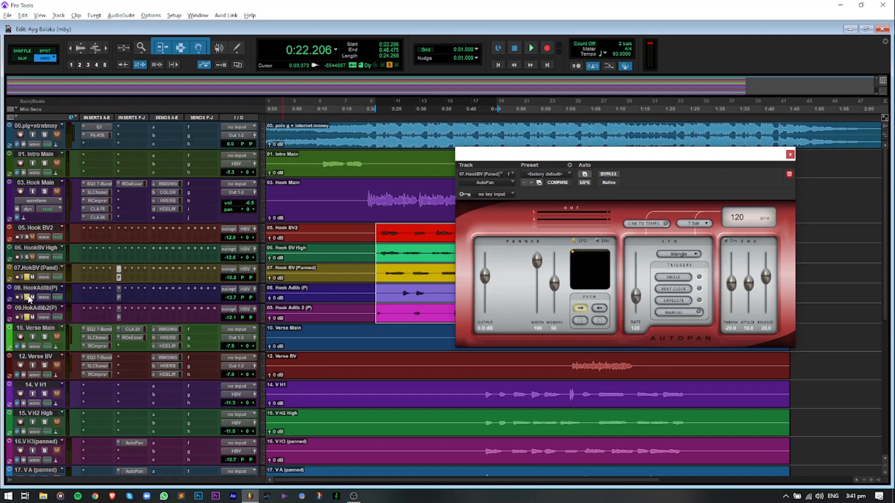
# Step: Leave only 07. Hook BV (Panned) soloed, play it from 0:24 to audition AutoPan, and close the plug-in window
pyautogui.click(385, 273)
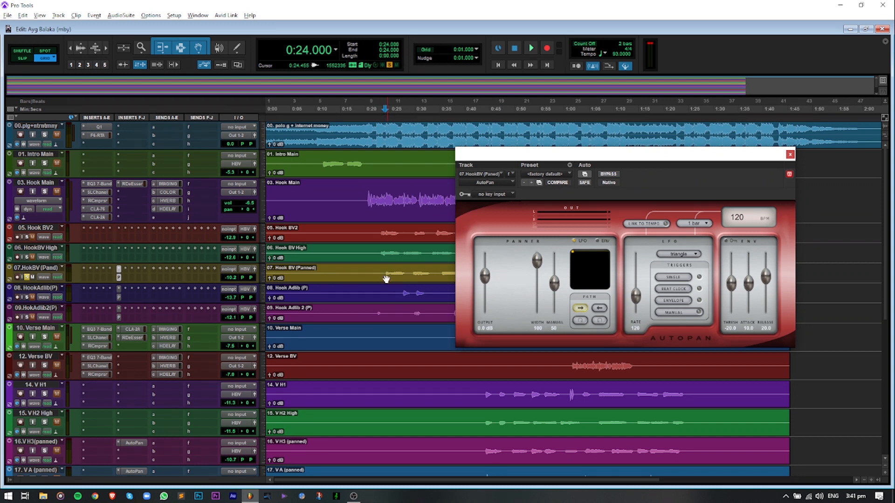
pyautogui.press('space')
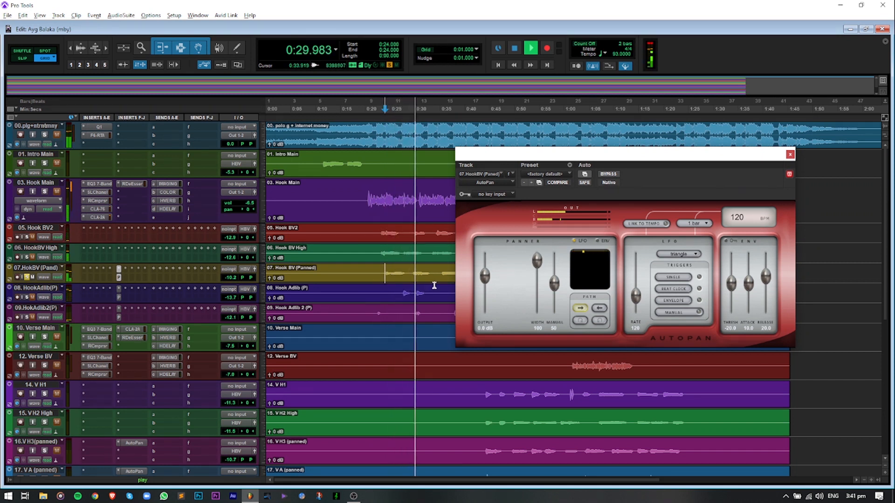
pyautogui.moveTo(764, 154); pyautogui.dragTo(798, 158)
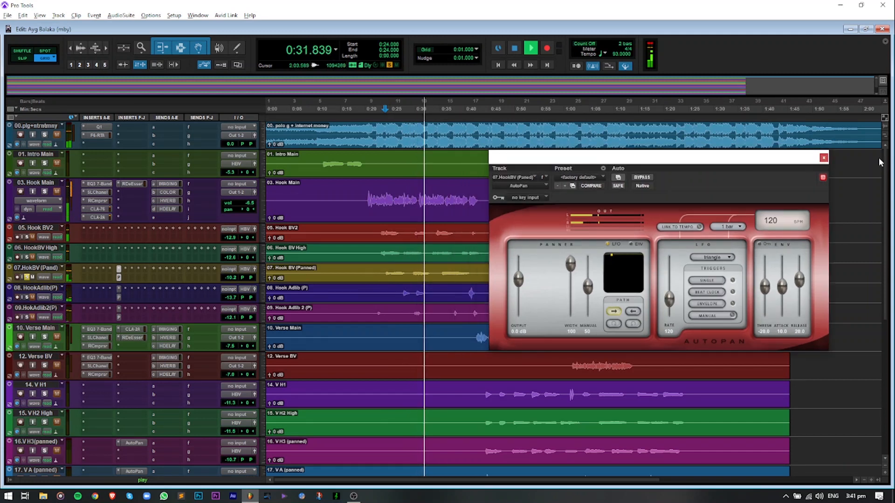
pyautogui.click(823, 158)
# Step: Solo 10. Verse Main, play the verse from 0:42 with the beat added to the solo, and stop playback
pyautogui.click(433, 303)
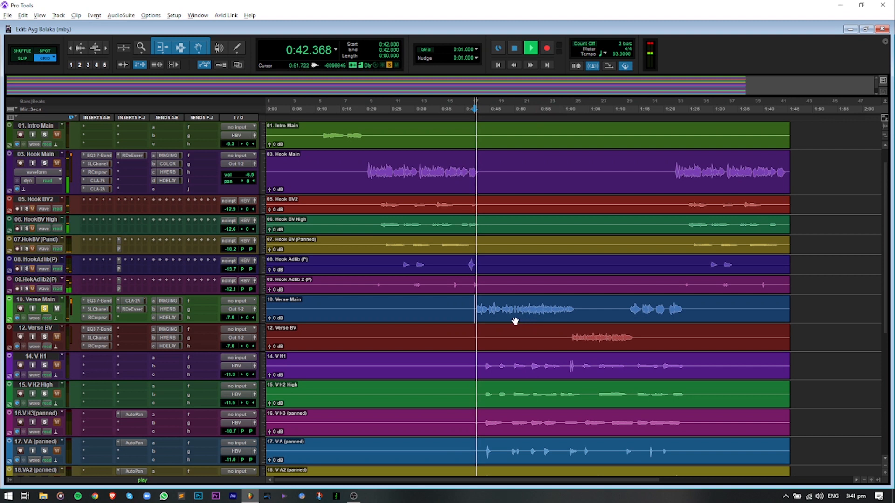
pyautogui.scroll(1, 428, 238)
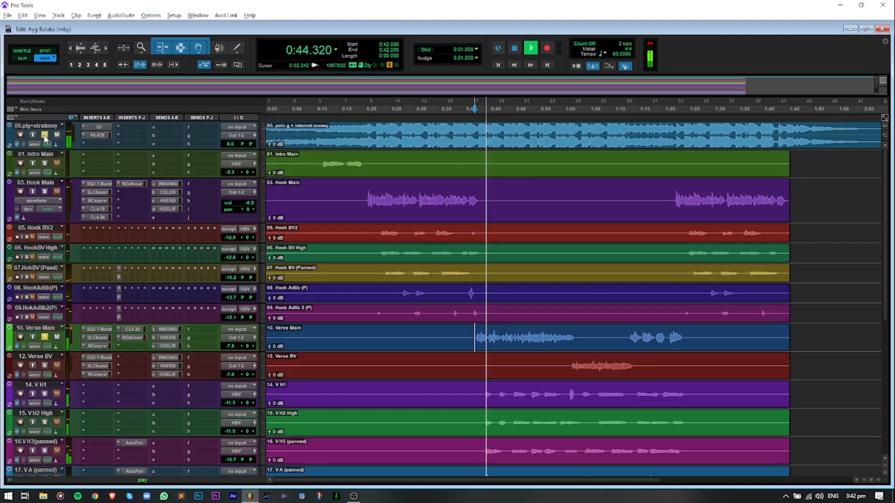
pyautogui.scroll(-2, 502, 265)
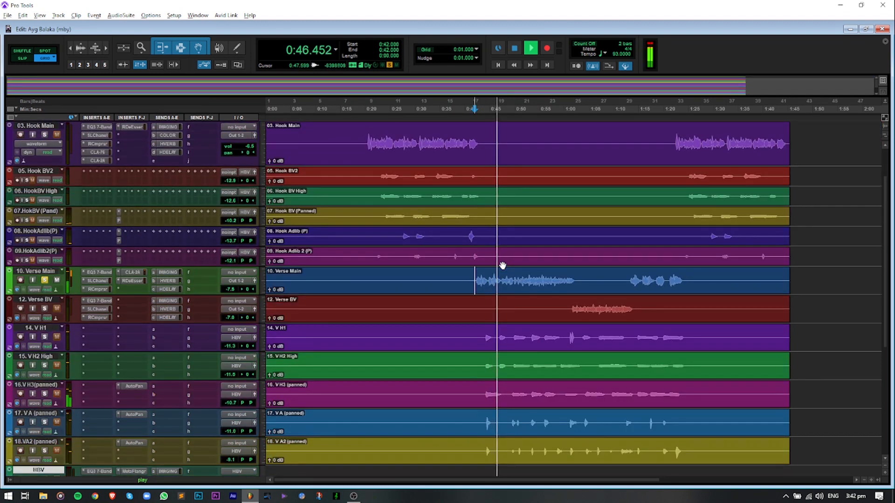
pyautogui.scroll(2, 485, 266)
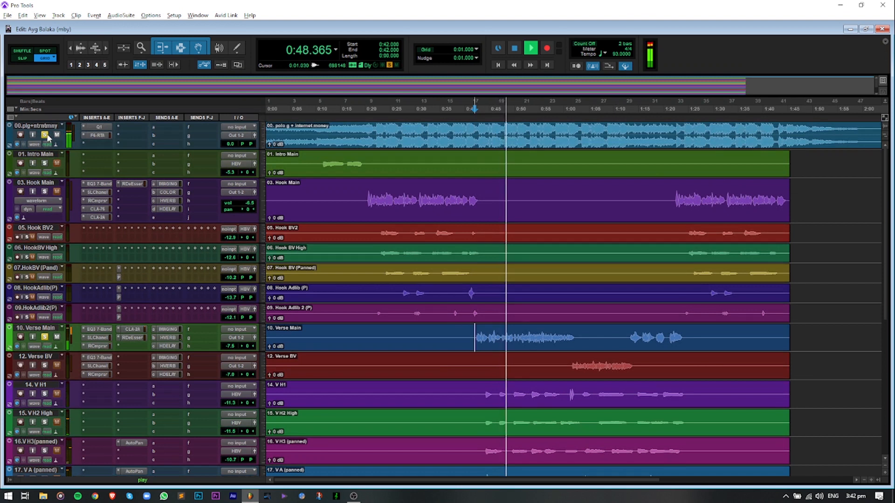
pyautogui.press('space')
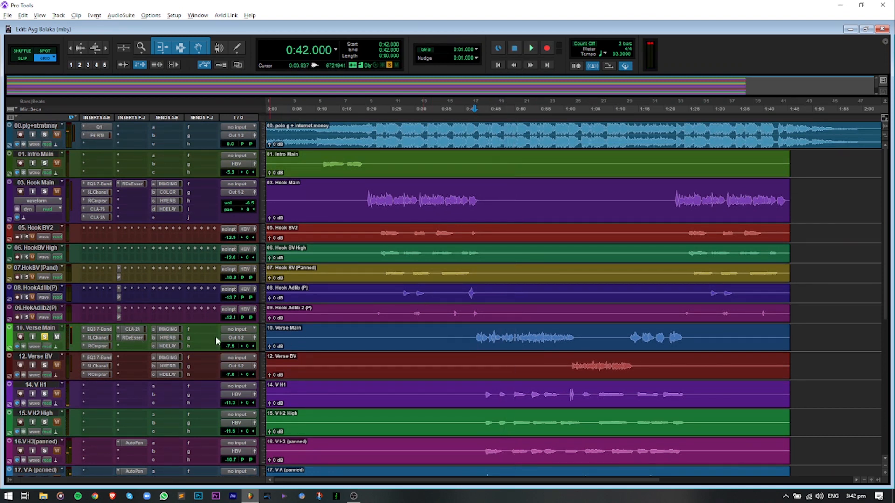
pyautogui.click(45, 135)
# Step: Select the verse section across tracks 14. V H1 to 18. V A2 (panned) and solo those tracks in place of 10. Verse Main
pyautogui.scroll(-3, 523, 301)
pyautogui.scroll(-2, 522, 317)
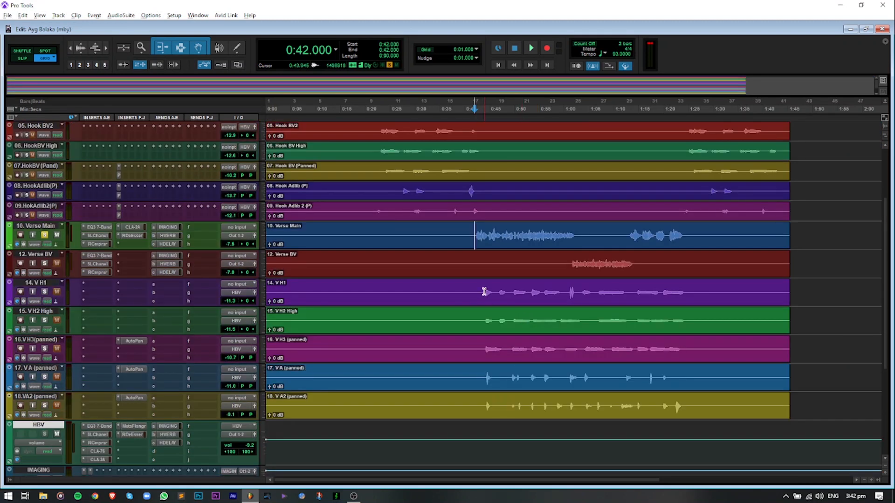
pyautogui.moveTo(484, 292); pyautogui.dragTo(693, 409)
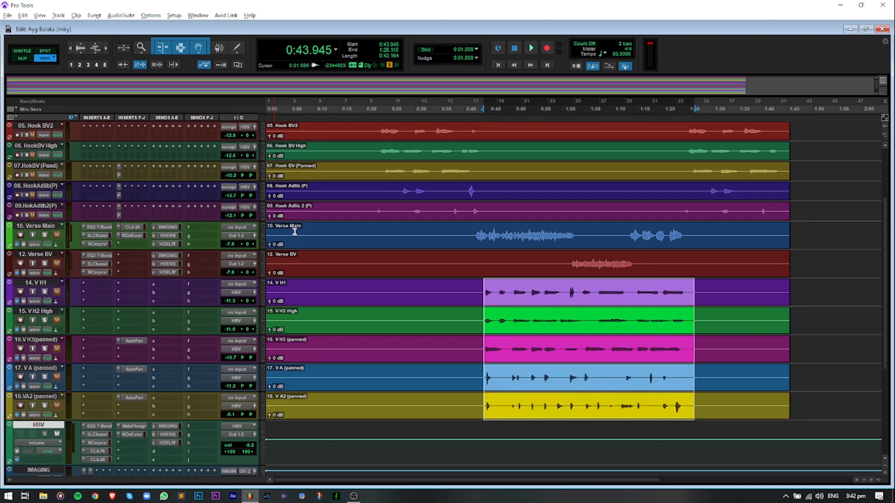
pyautogui.scroll(5, 416, 166)
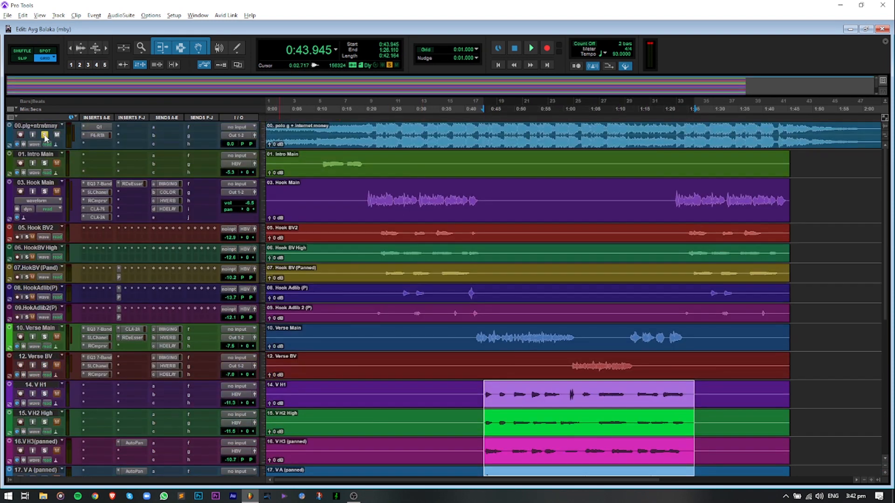
pyautogui.scroll(-5, 507, 280)
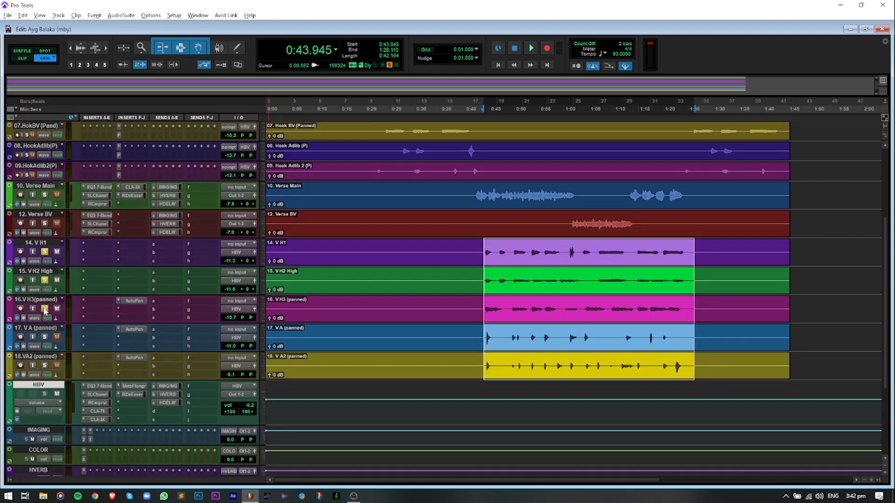
# Step: Play the soloed verse backing vocals and adlibs from 0:44, temporarily adding 10. Verse Main to the solo
pyautogui.click(485, 250)
pyautogui.press('space')
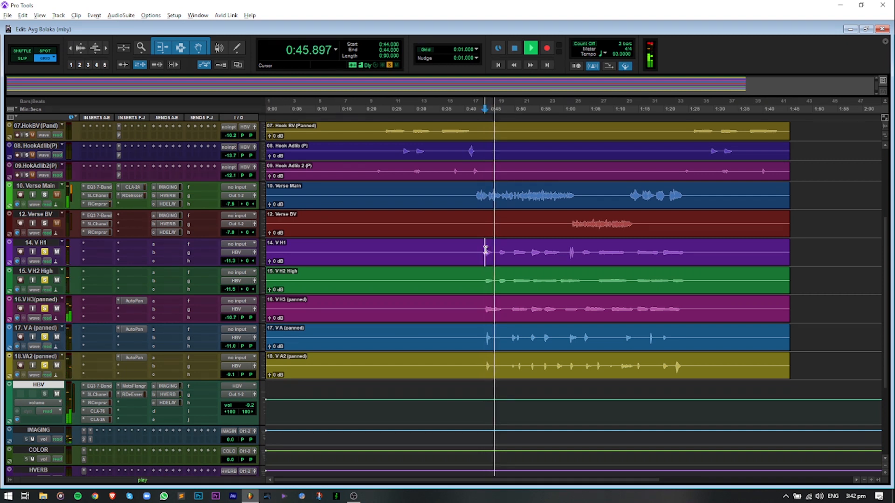
pyautogui.click(45, 197)
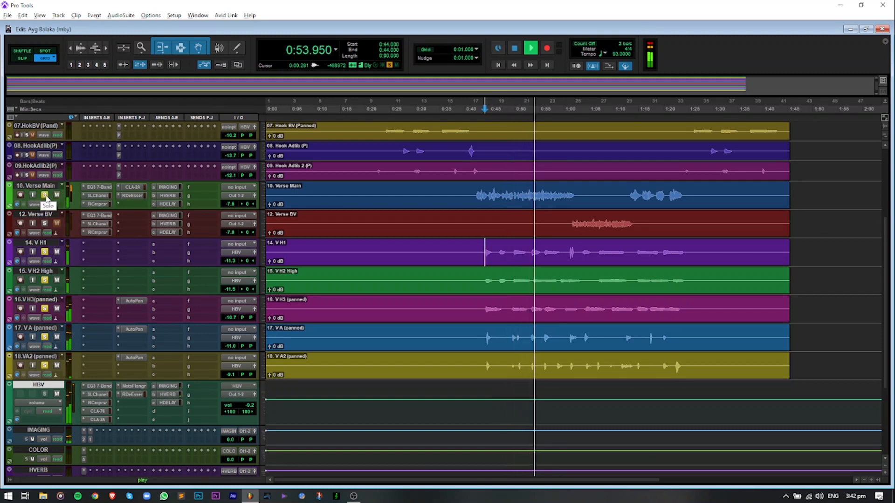
pyautogui.click(45, 196)
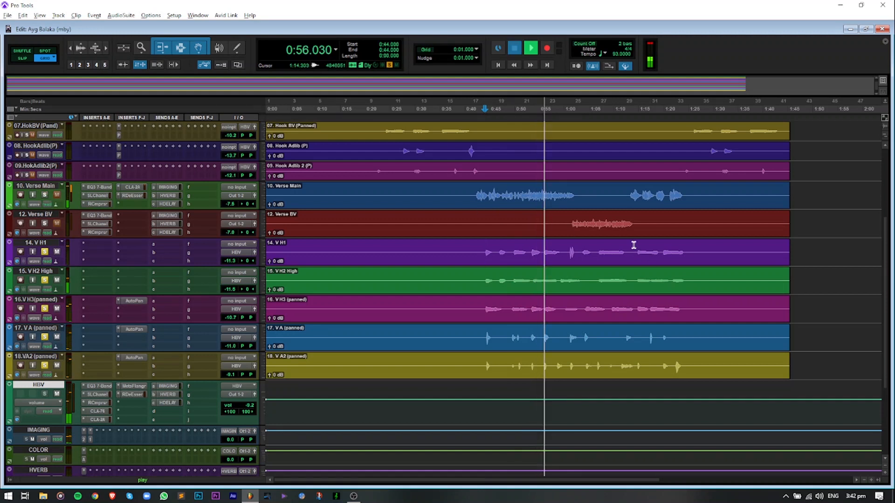
# Step: Restart playback of the soloed verse backing vocals from 1:13 to hear the end of the verse, and stop it
pyautogui.press('space')
pyautogui.press('space')
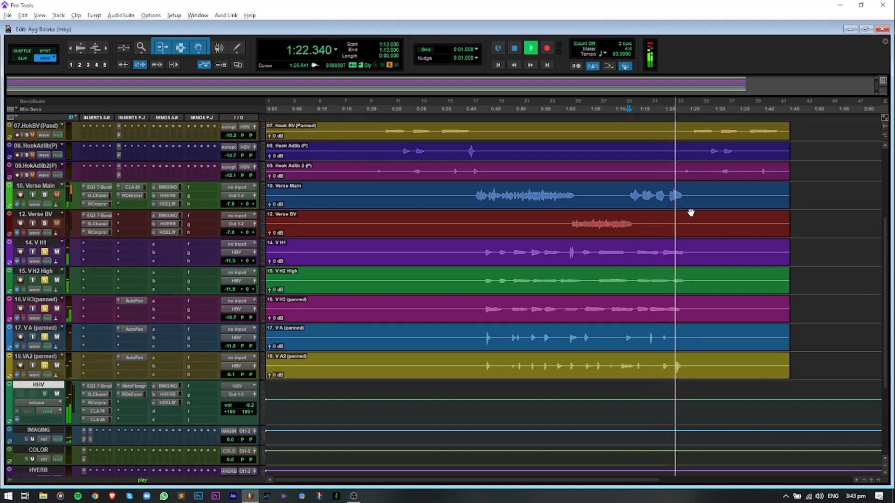
pyautogui.press('space')
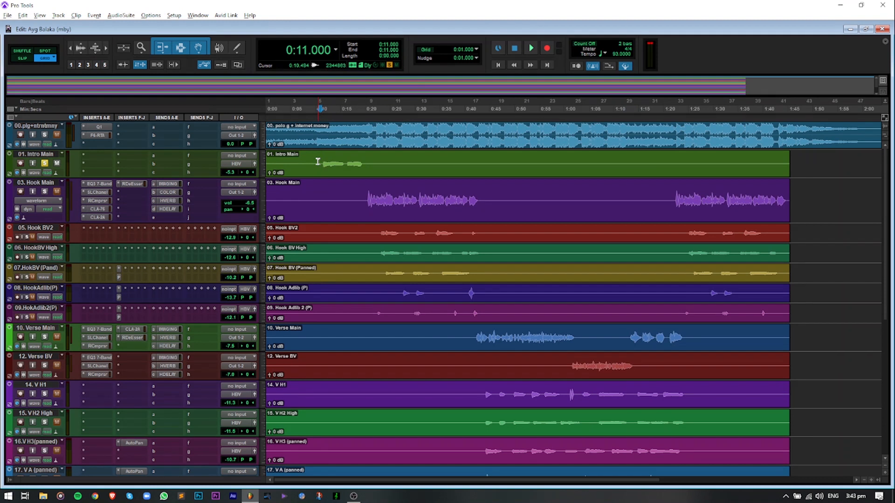
# Step: Play the soloed 01. Intro Main from 0:11, temporarily adding the beat to the solo, and stop playback
pyautogui.click(349, 166)
pyautogui.click(321, 163)
pyautogui.press('space')
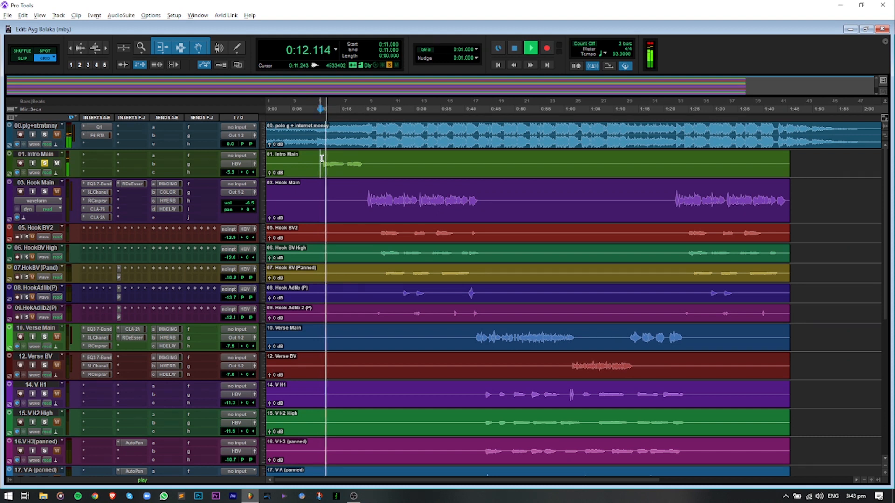
pyautogui.click(44, 136)
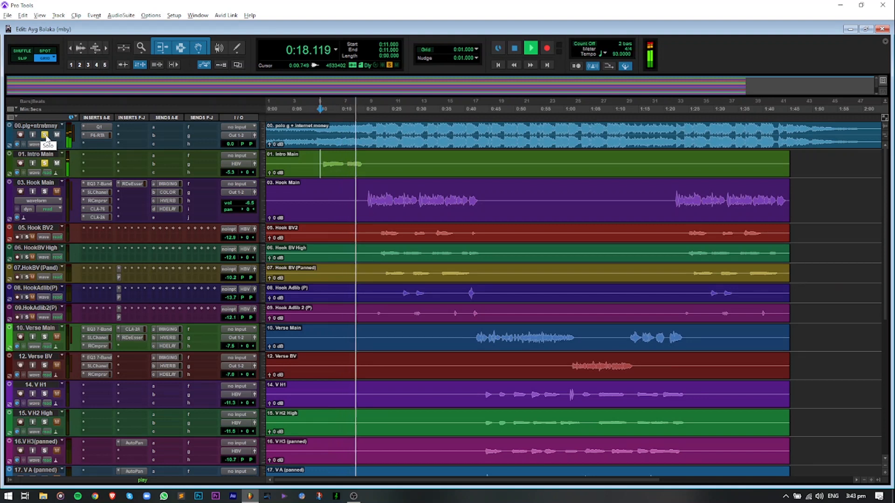
pyautogui.click(44, 135)
pyautogui.press('space')
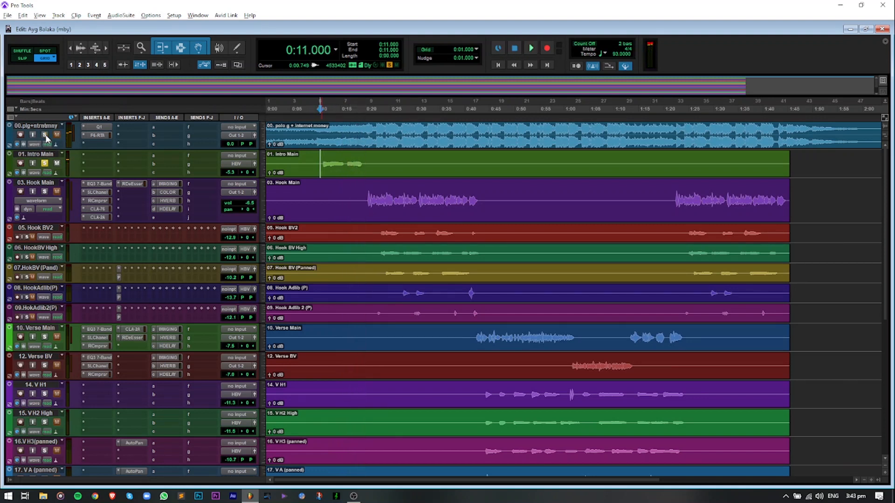
# Step: Switch to the Mix window and open the VU Meter and AR TG Mastering inserts on Master 1
pyautogui.hotkey('ctrl', '=')
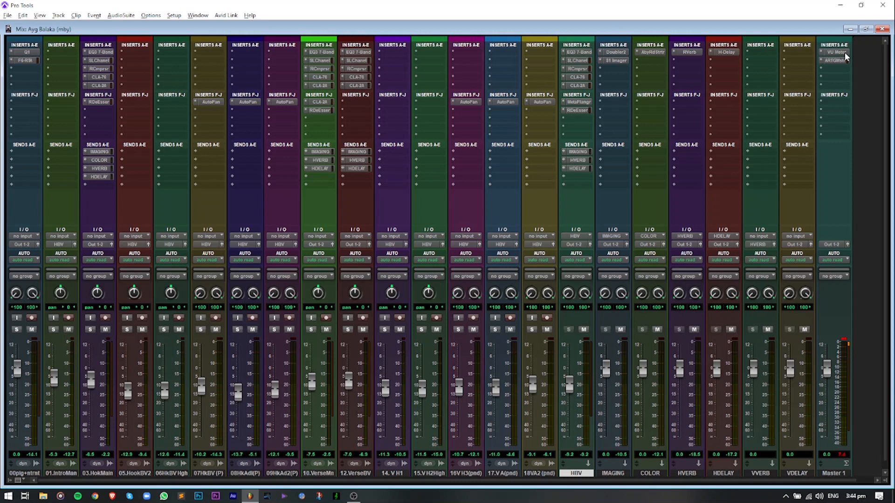
pyautogui.click(840, 52)
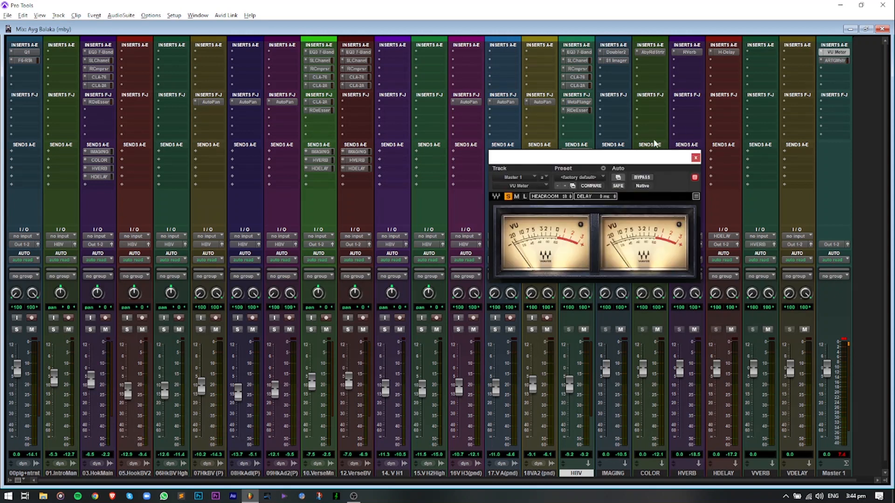
pyautogui.click(835, 60)
pyautogui.moveTo(656, 155); pyautogui.dragTo(581, 122)
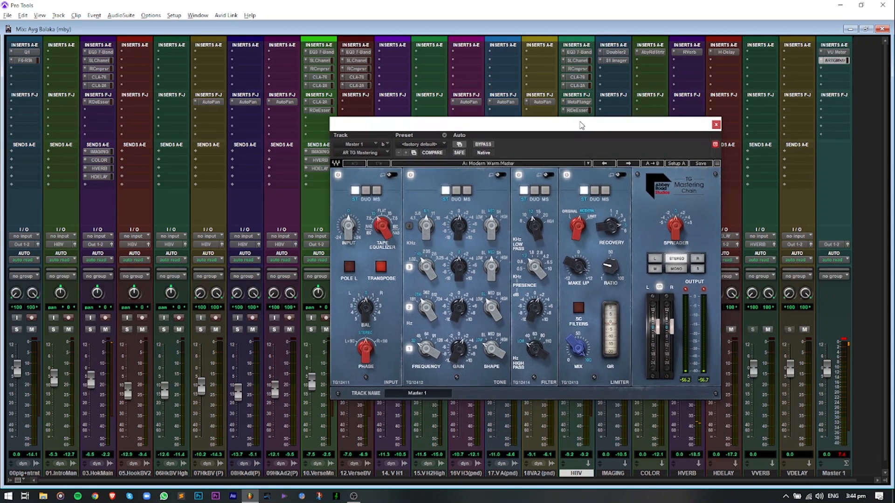
# Step: Check the full mix on Master 1's VU Meter during playback, close the meter, and reopen the AR TG Mastering insert
pyautogui.click(836, 52)
pyautogui.moveTo(566, 158); pyautogui.dragTo(535, 158)
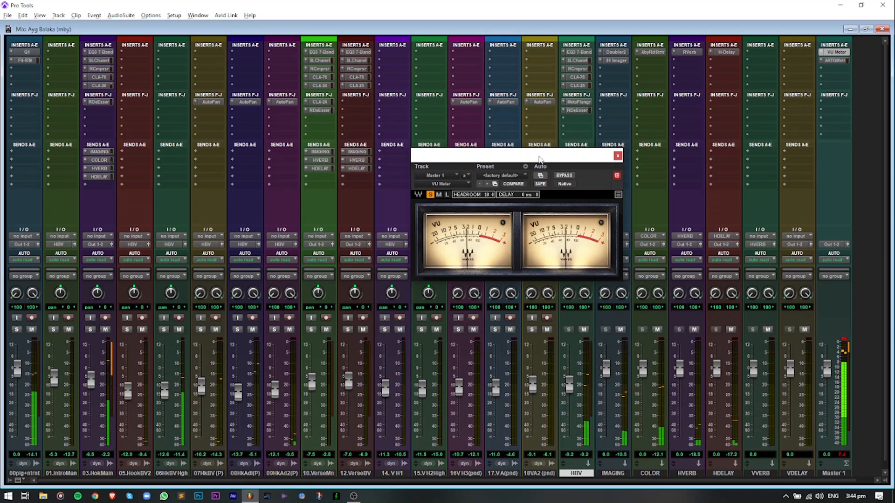
pyautogui.click(618, 156)
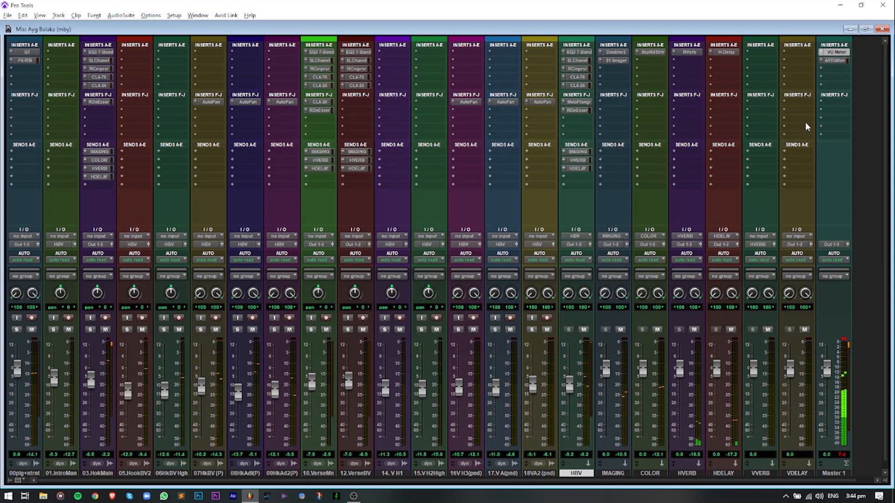
pyautogui.click(839, 60)
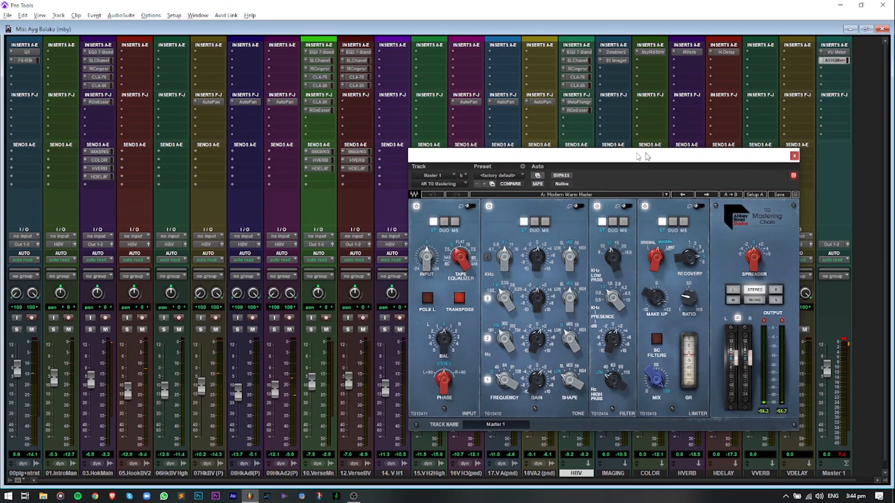
# Step: Compare the full mix with AR TG Mastering bypassed and engaged during playback, leave it engaged, and close the plug-in window
pyautogui.moveTo(659, 155); pyautogui.dragTo(580, 125)
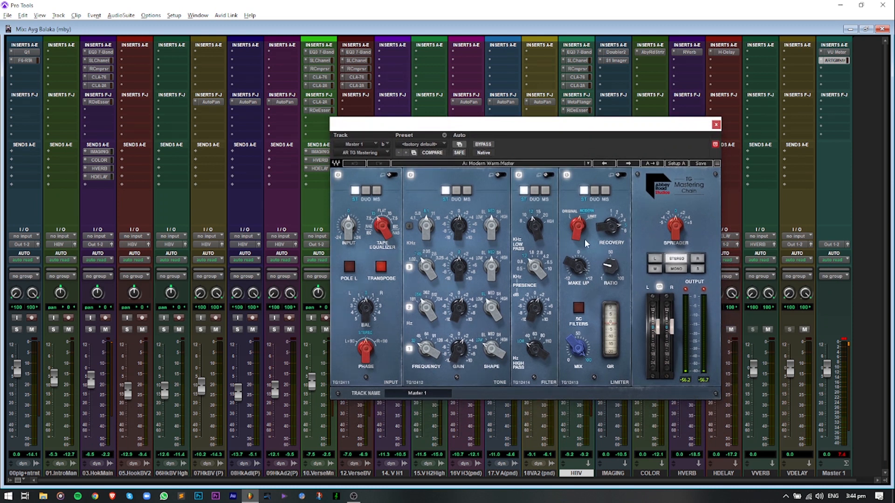
pyautogui.moveTo(513, 123); pyautogui.dragTo(507, 130)
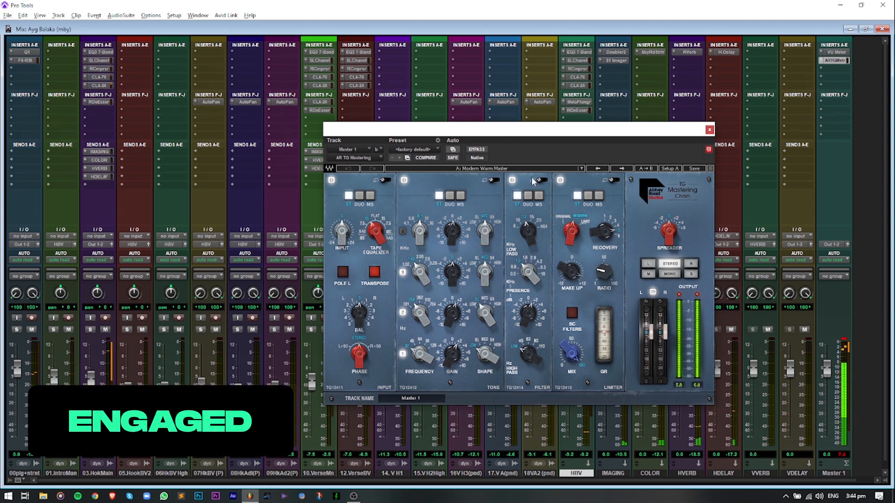
pyautogui.click(479, 151)
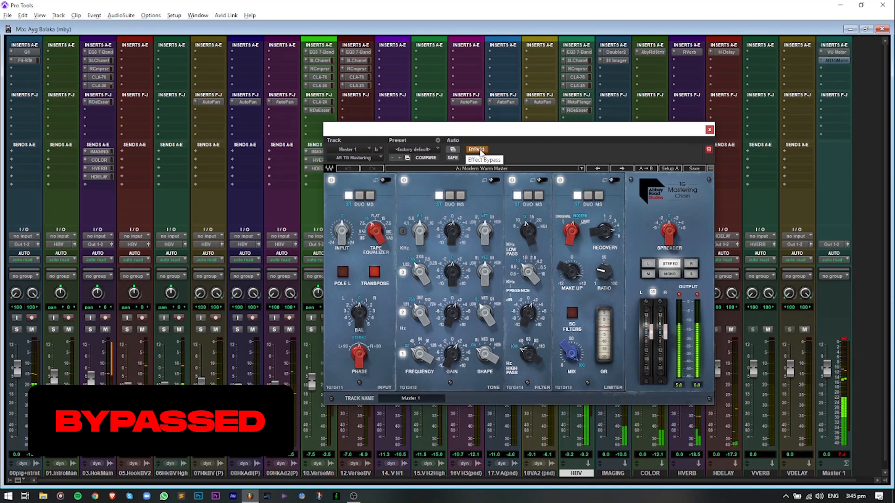
pyautogui.click(480, 151)
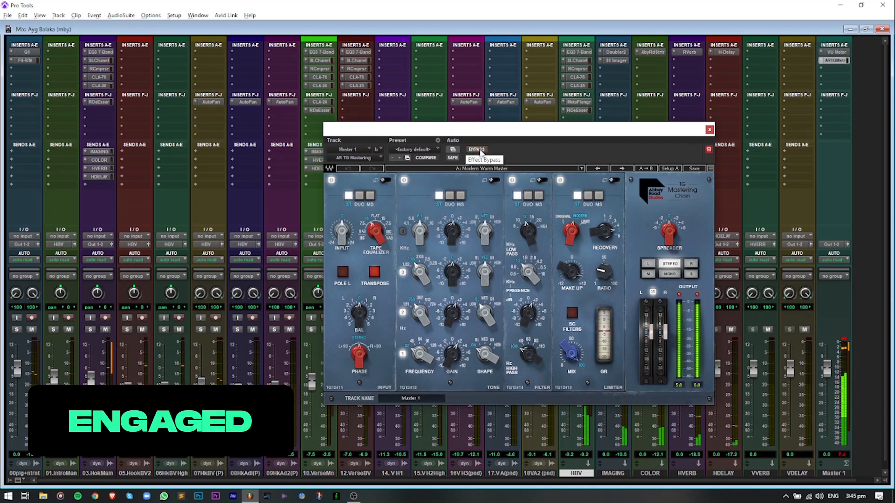
pyautogui.click(480, 151)
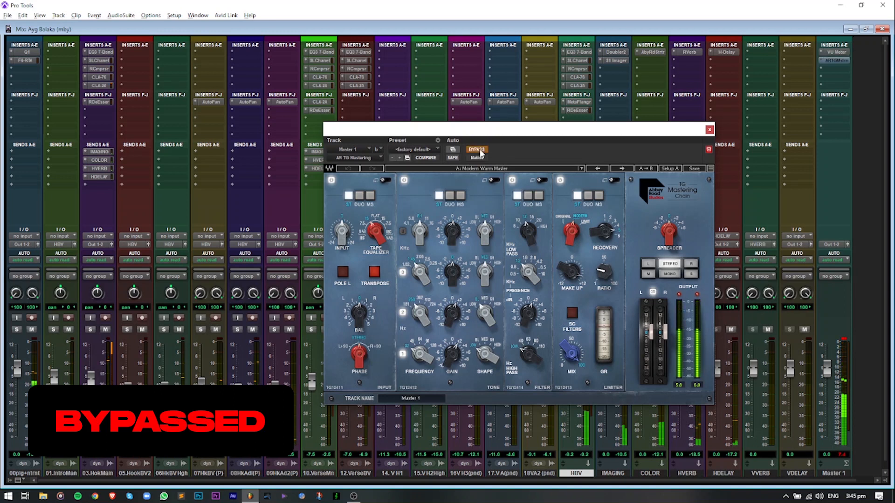
pyautogui.click(480, 151)
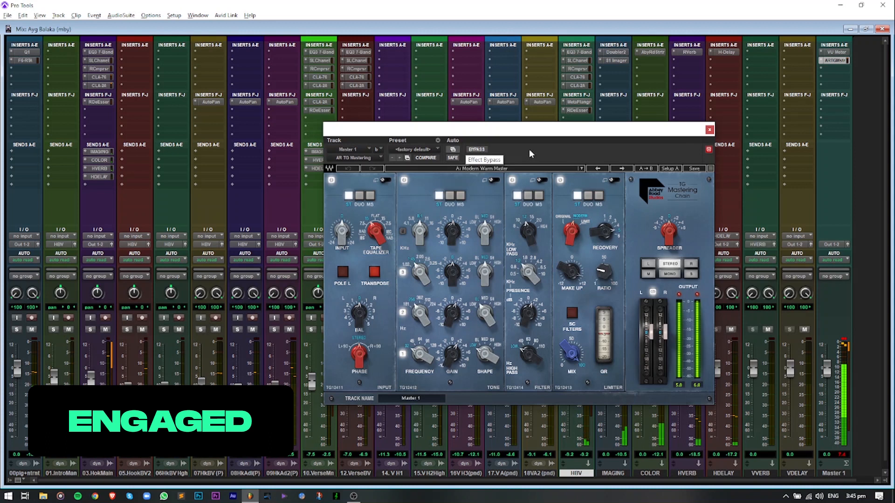
pyautogui.moveTo(533, 131); pyautogui.dragTo(535, 134)
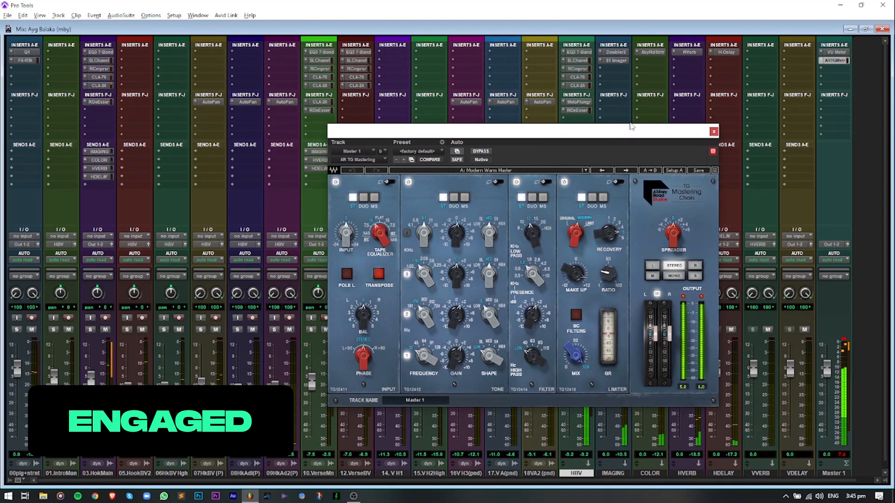
pyautogui.click(714, 132)
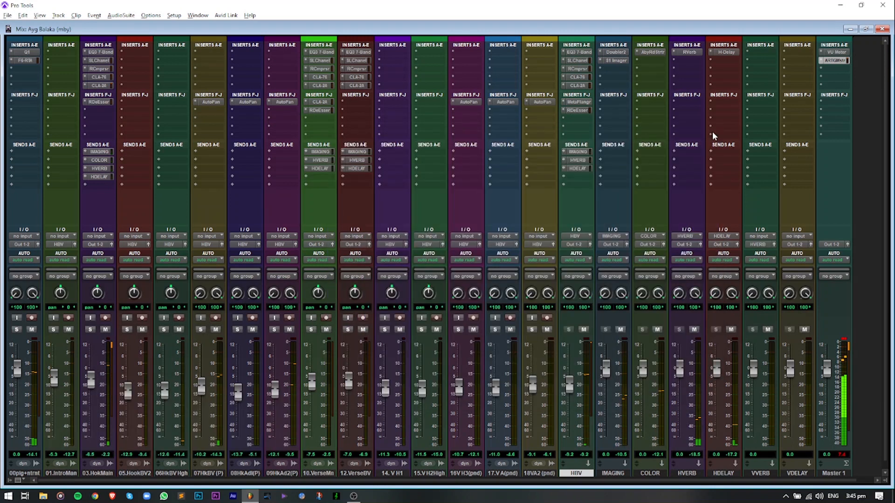
# Step: Play the full mix from 1:13 in the Edit window and slightly increase the height of the beat track
pyautogui.hotkey('ctrl', '=')
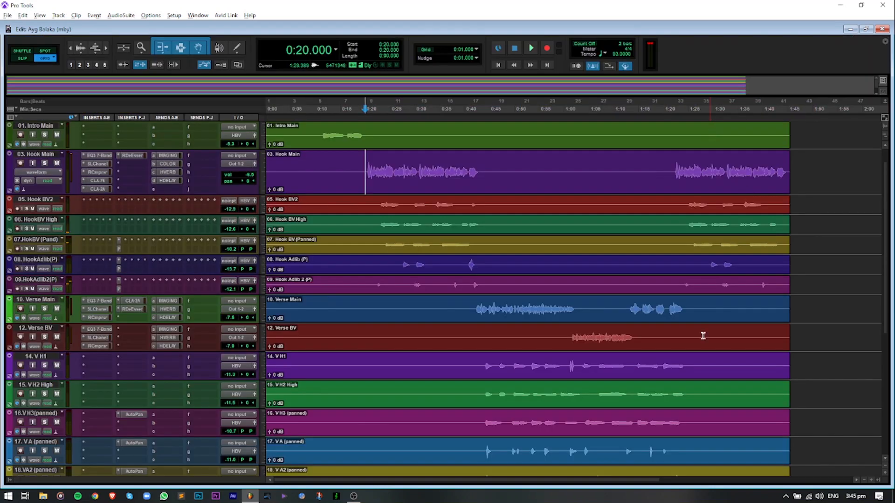
pyautogui.scroll(-3, 632, 310)
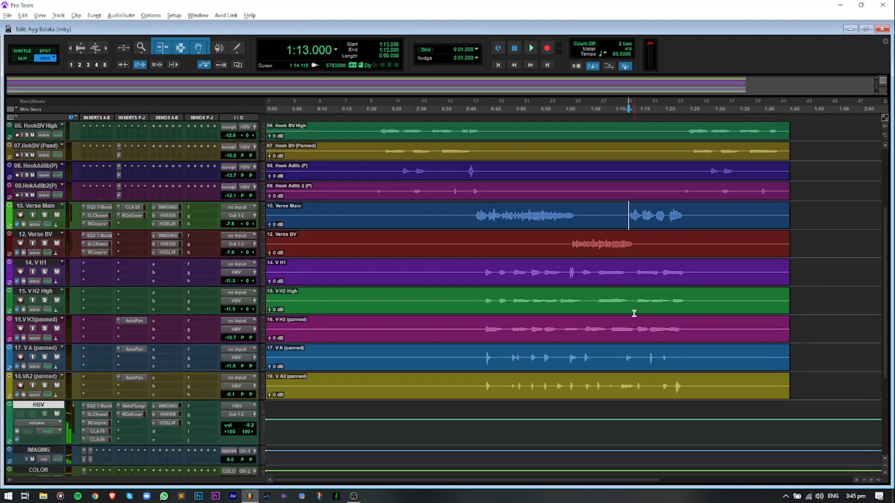
pyautogui.press('space')
pyautogui.scroll(5, 634, 315)
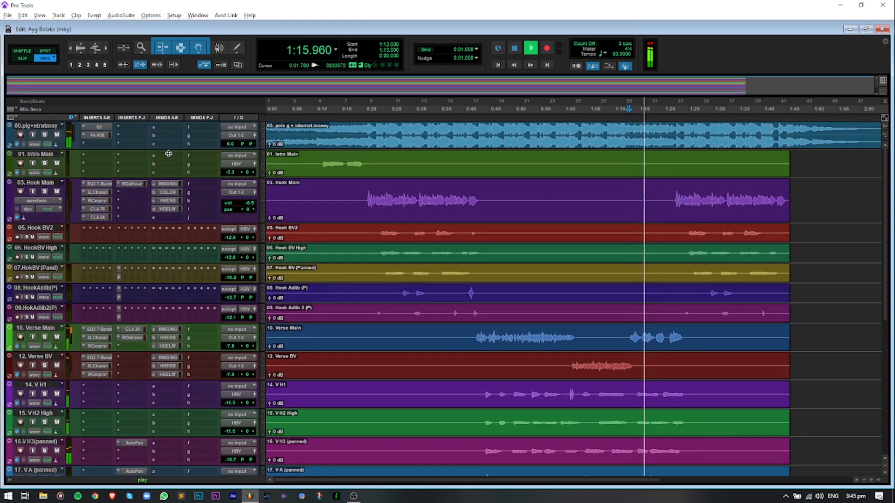
pyautogui.moveTo(169, 149); pyautogui.dragTo(167, 158)
pyautogui.scroll(-6, 665, 215)
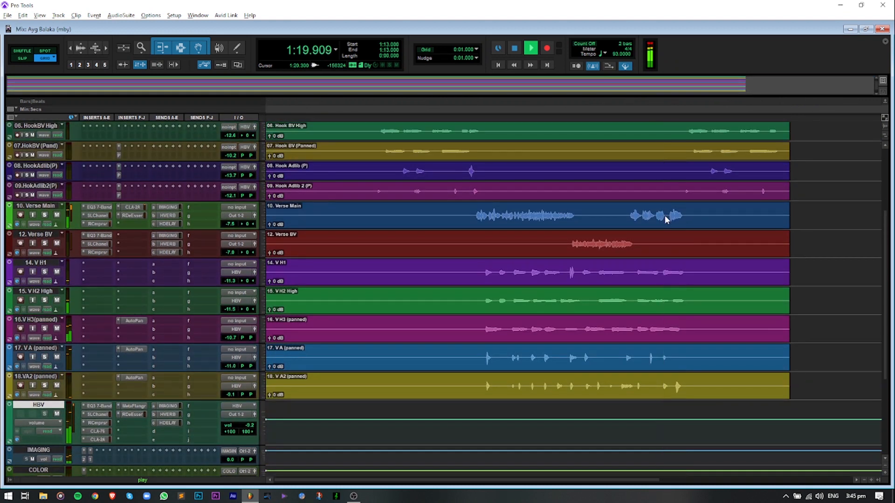
# Step: Check the channel levels in the Mix window and look over all Edit window tracks while the final hook plays
pyautogui.hotkey('ctrl', '=')
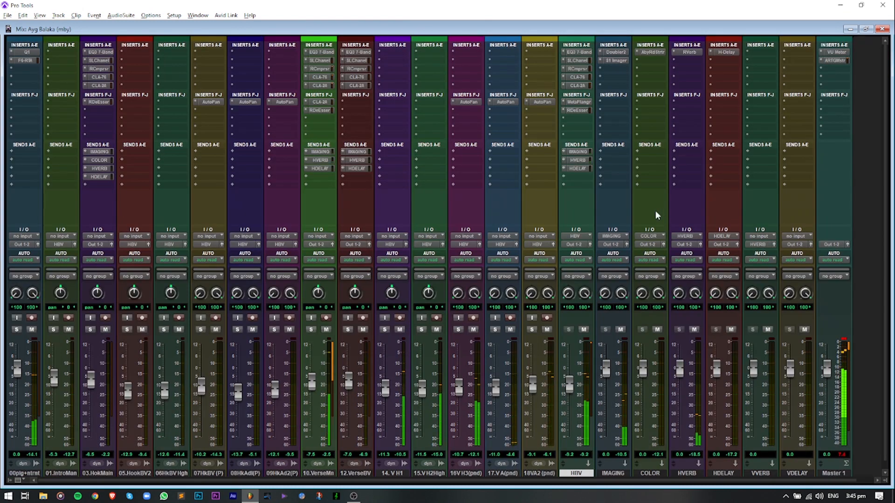
pyautogui.hotkey('ctrl', '=')
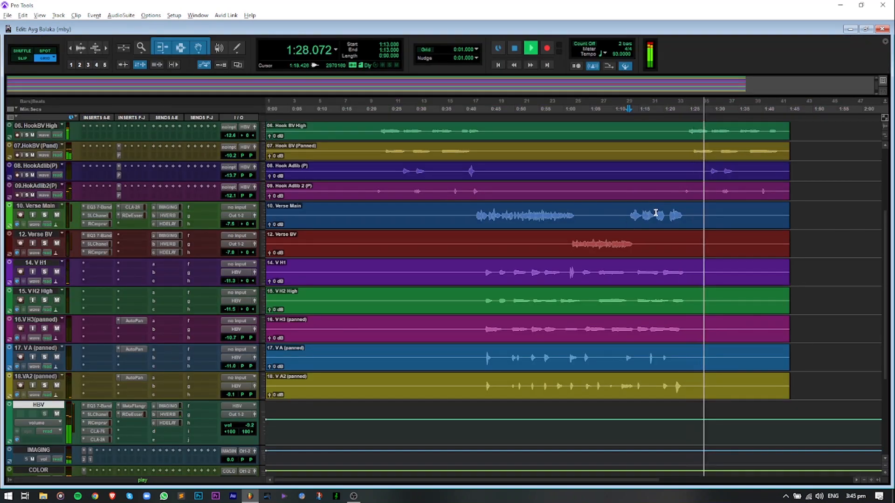
pyautogui.scroll(3, 656, 213)
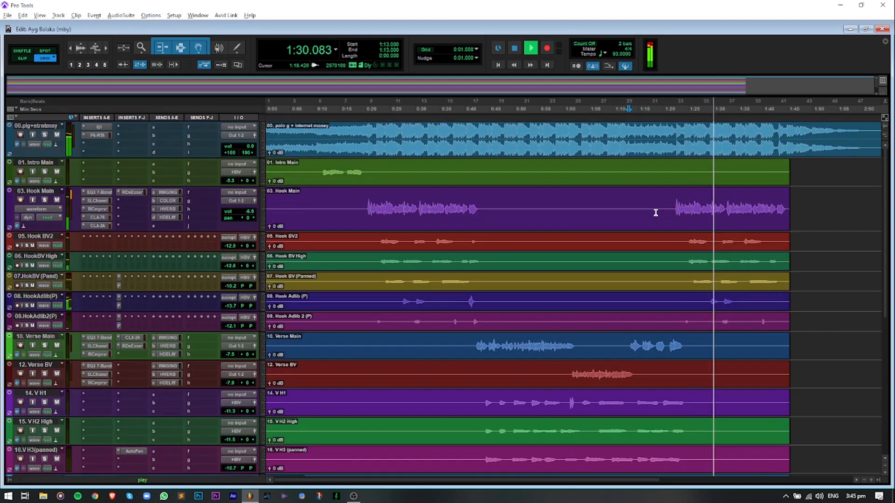
pyautogui.scroll(-5, 656, 213)
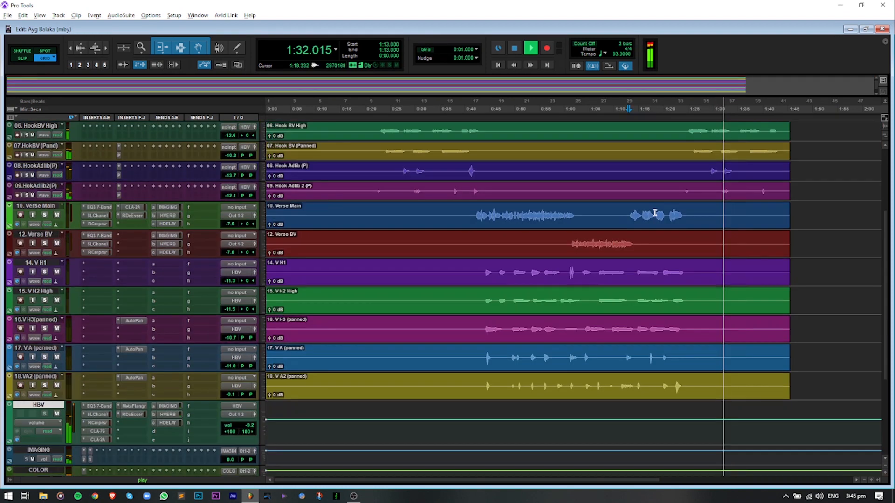
pyautogui.scroll(-3, 655, 212)
pyautogui.scroll(5, 654, 212)
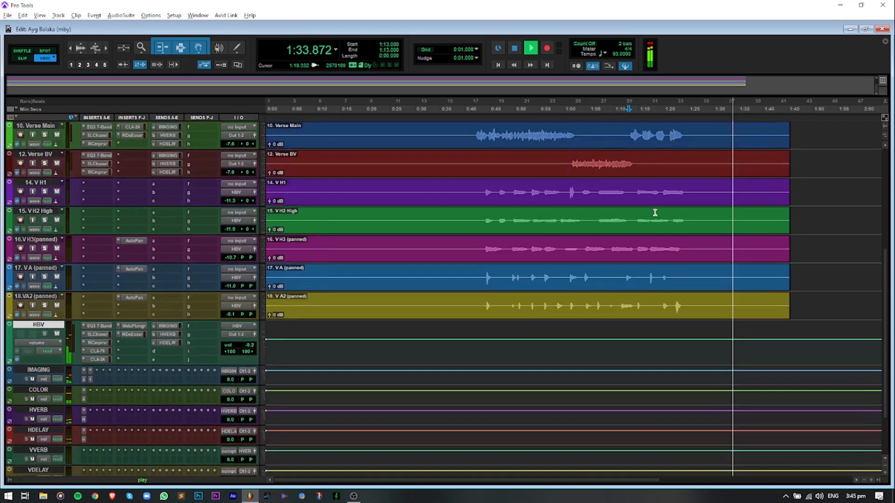
pyautogui.scroll(3, 655, 213)
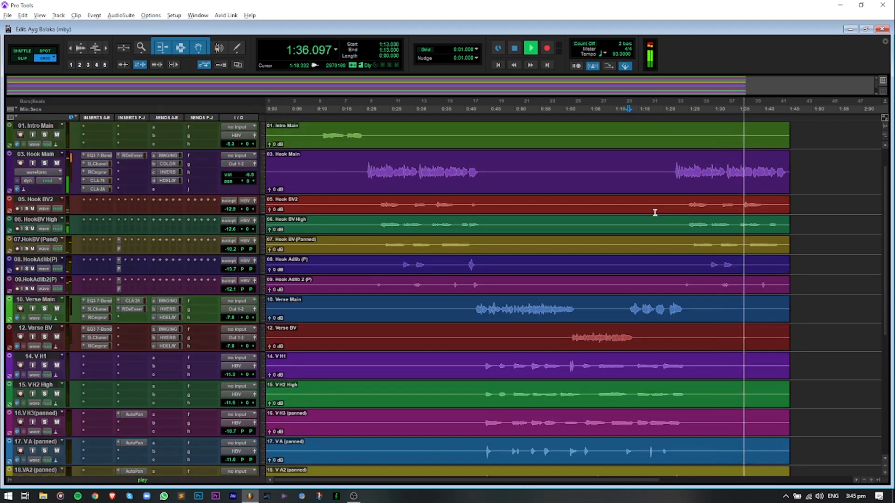
pyautogui.scroll(1, 655, 213)
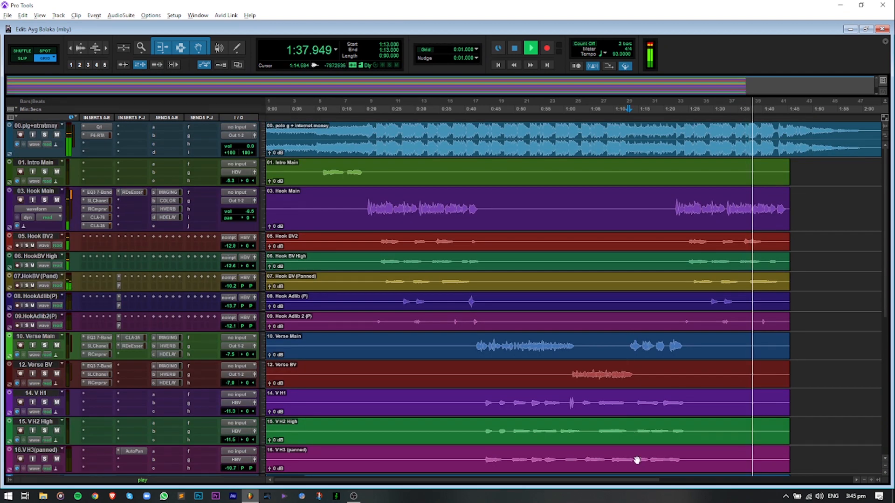
pyautogui.moveTo(645, 482)
pyautogui.mouseDown()
pyautogui.moveTo(771, 487)
pyautogui.moveTo(648, 485)
pyautogui.mouseUp()
pyautogui.scroll(-3, 761, 376)
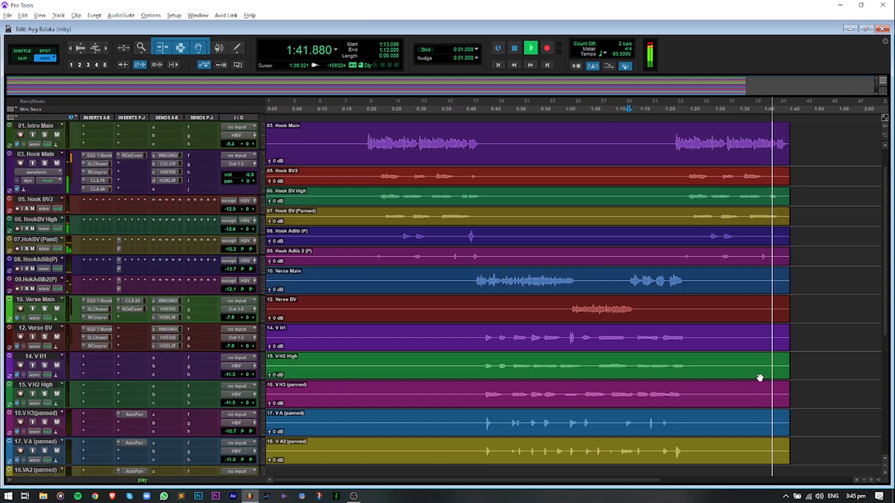
# Step: Adjust the timeline zoom to bring the session's ending into view and follow playback past the last vocals into the beat's outro
pyautogui.press('t')
pyautogui.press('t')
pyautogui.press('r')
pyautogui.press('r')
pyautogui.press('r')
pyautogui.press('r')
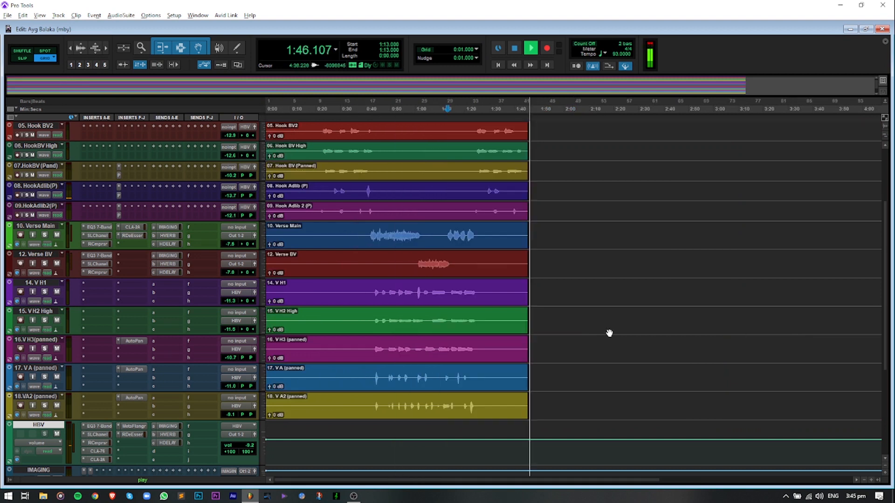
pyautogui.press('t')
pyautogui.press('t')
pyautogui.scroll(3, 703, 333)
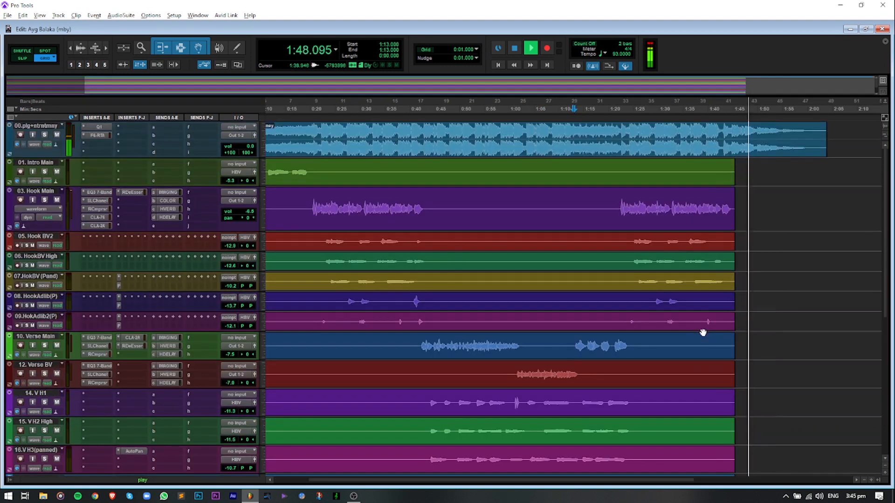
pyautogui.scroll(-3, 703, 333)
pyautogui.scroll(3, 703, 333)
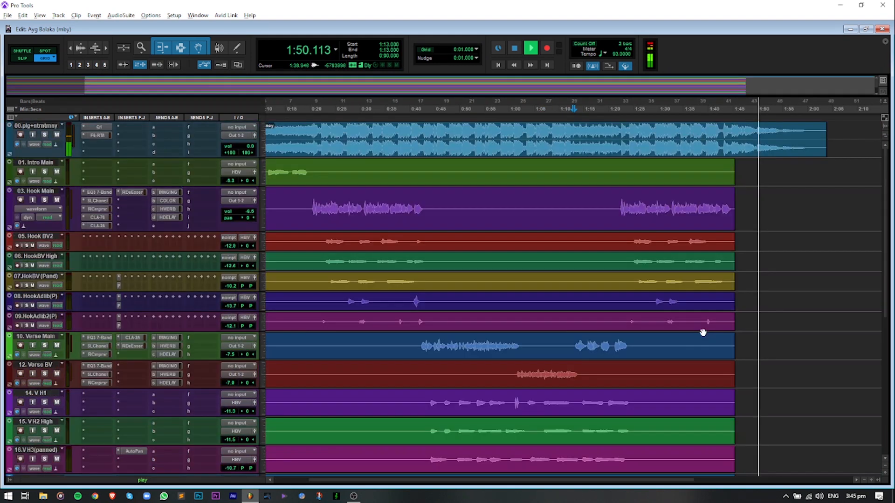